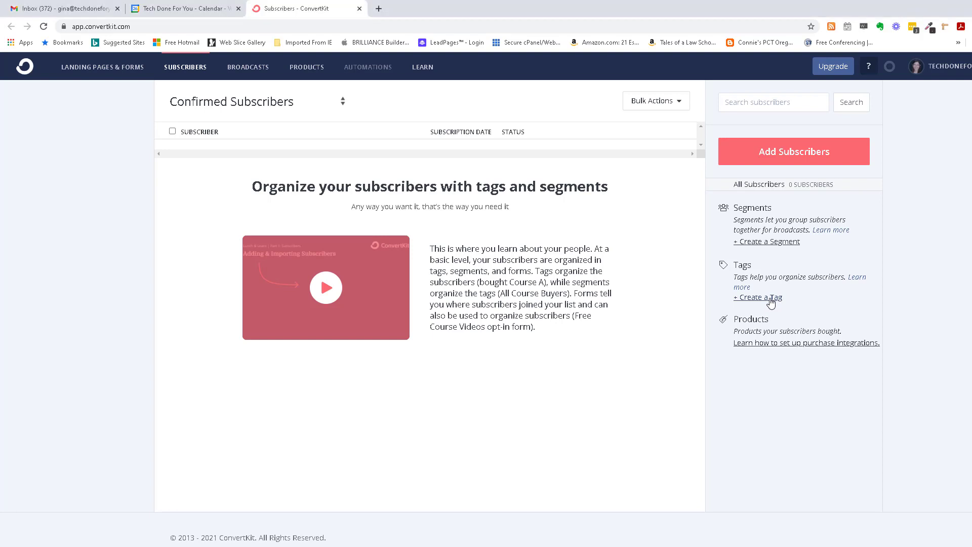
Create a subscriber tag named "Become an Indispensable Virtual Assistant"
left_click(770, 300)
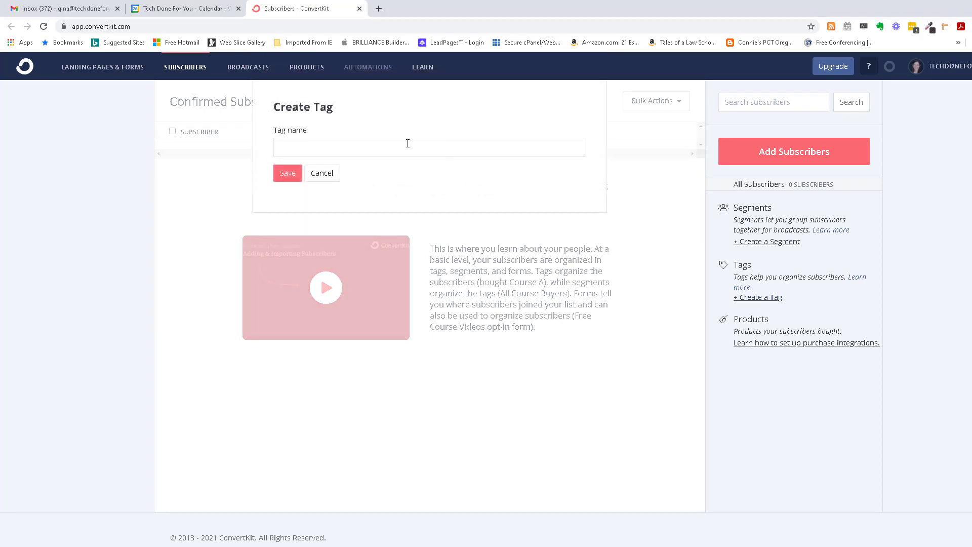
left_click(357, 150)
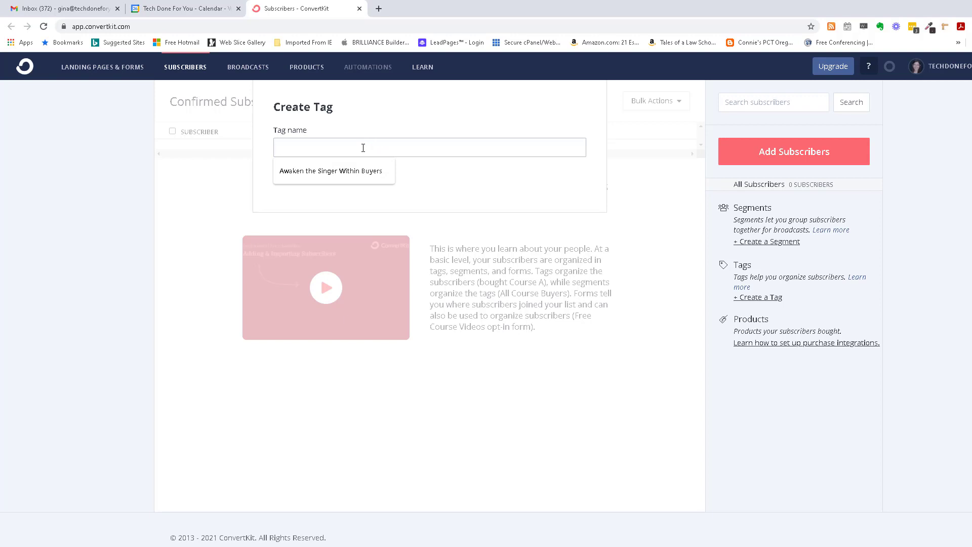
type("Become an")
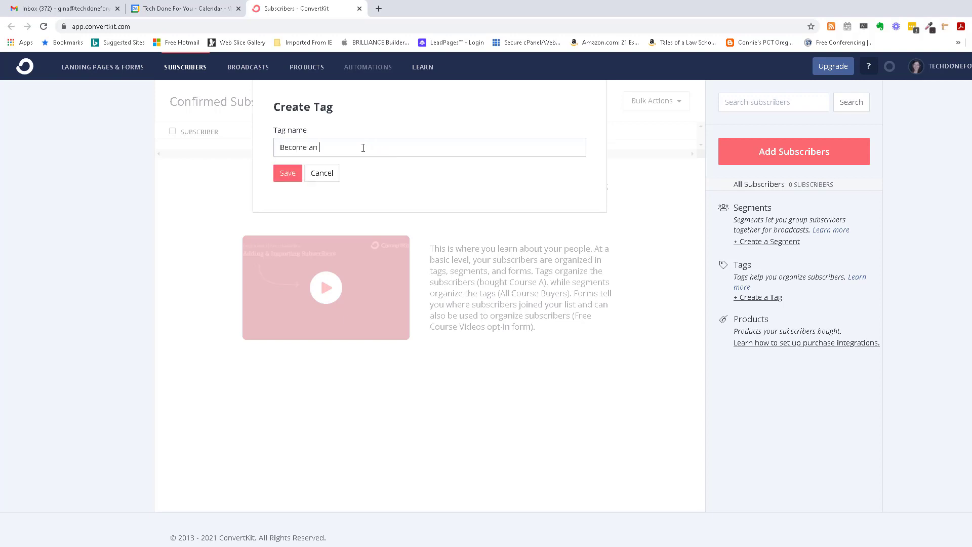
type(" Indispensable Virtual Assistant")
left_click(291, 176)
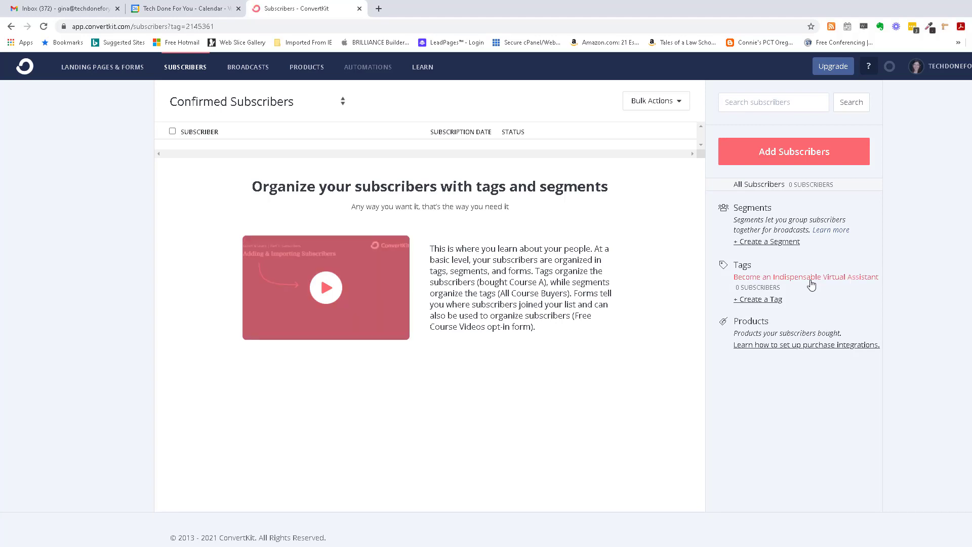
Create a new form with the Inline display format and the Poplar template
left_click(80, 74)
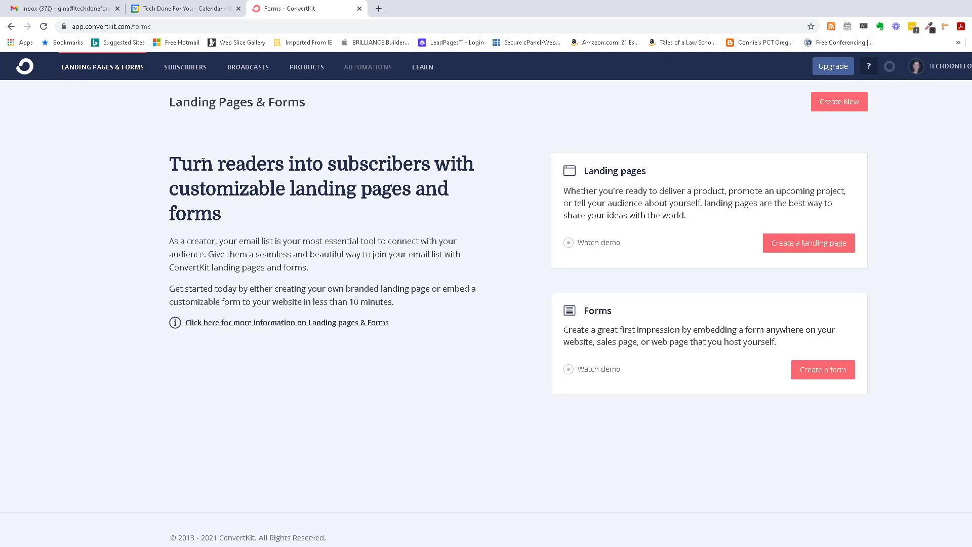
left_click(830, 377)
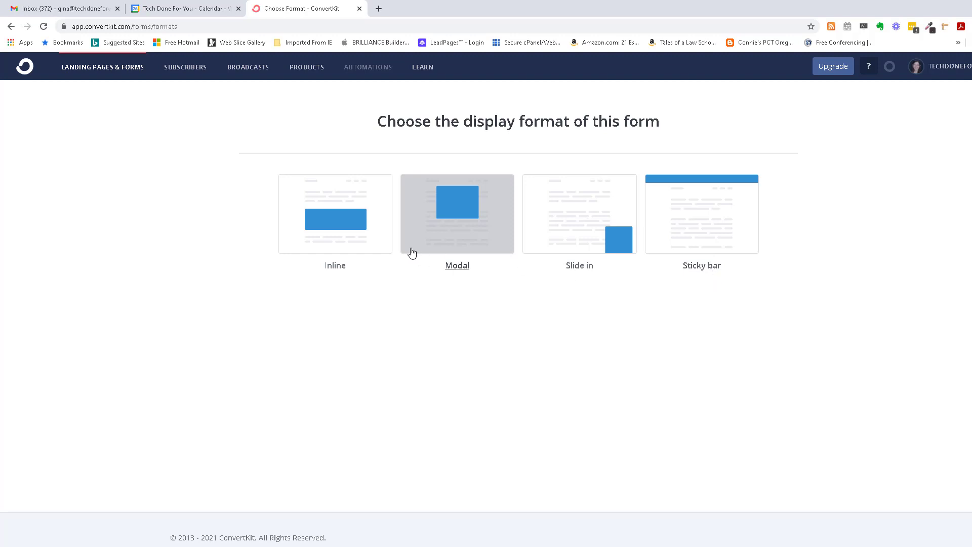
left_click(334, 269)
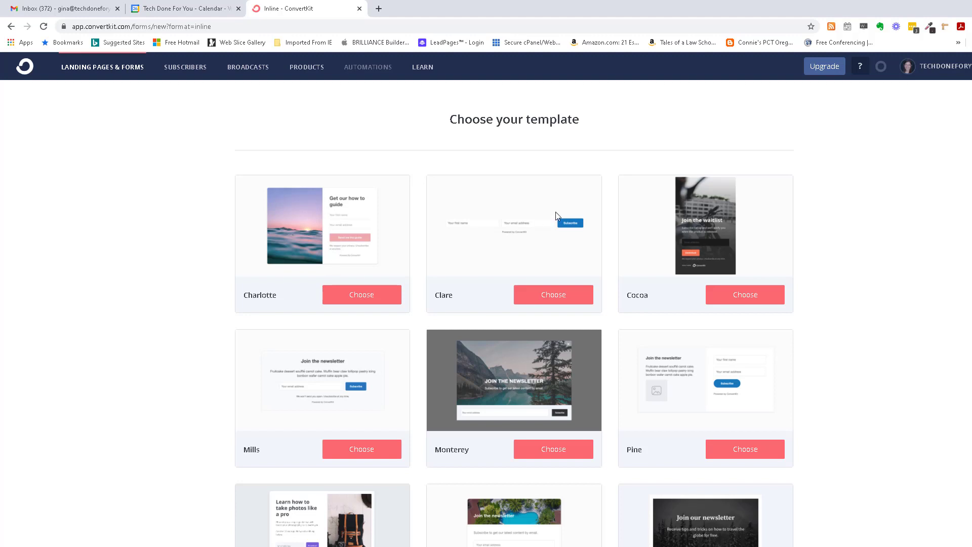
scroll(794, 199, "down", 2)
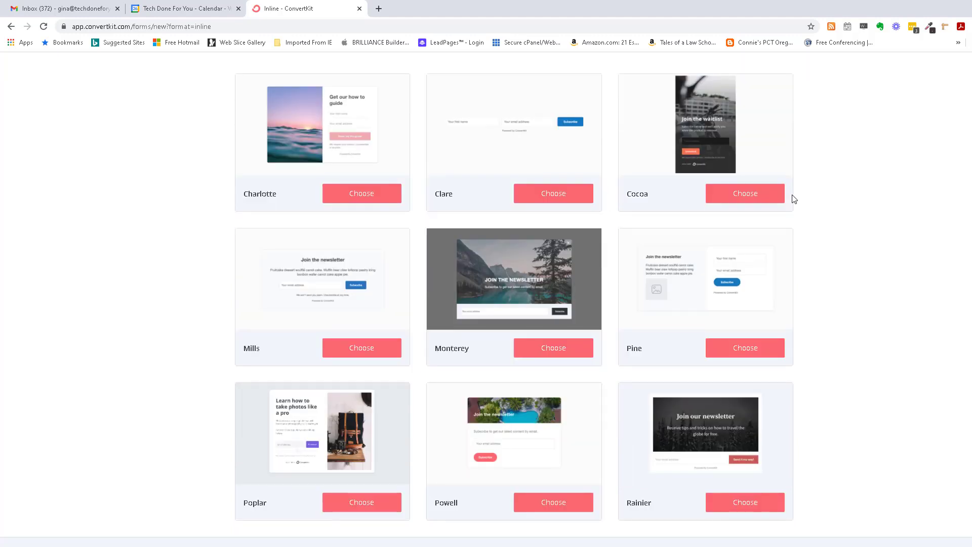
scroll(794, 199, "down", 1)
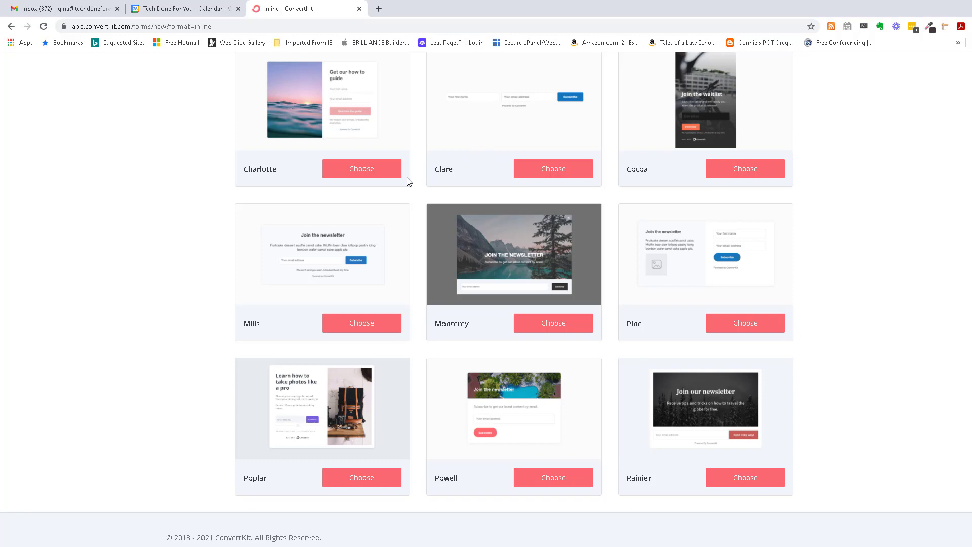
scroll(408, 181, "up", 1)
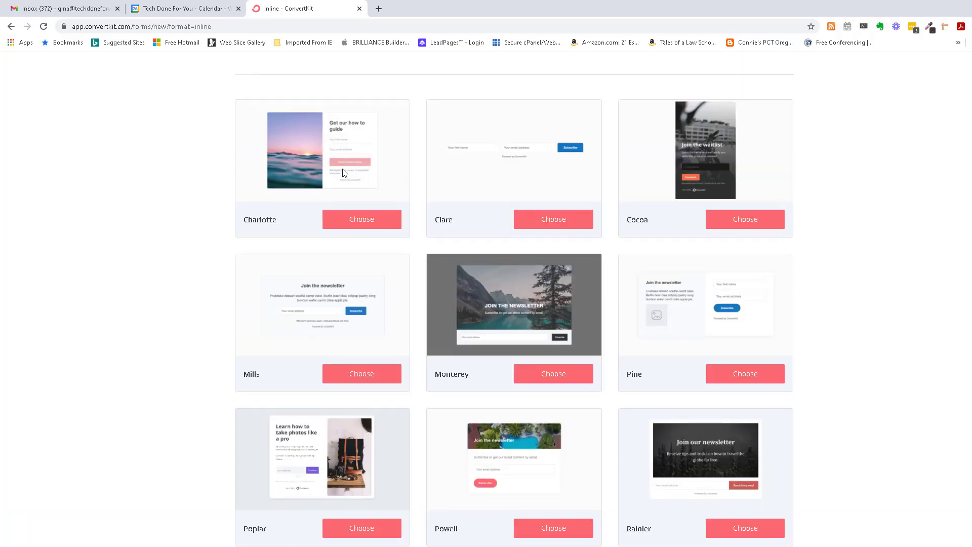
scroll(343, 173, "down", 1)
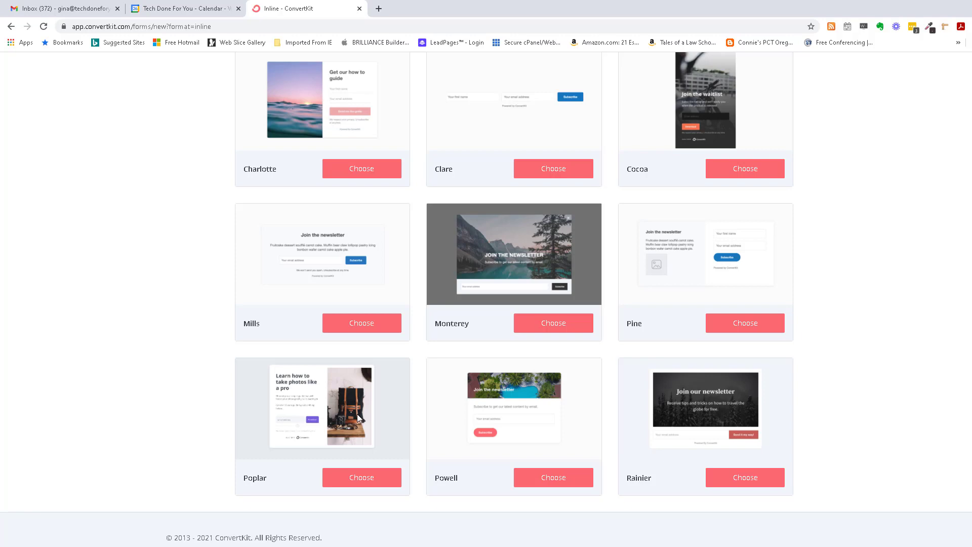
left_click(379, 480)
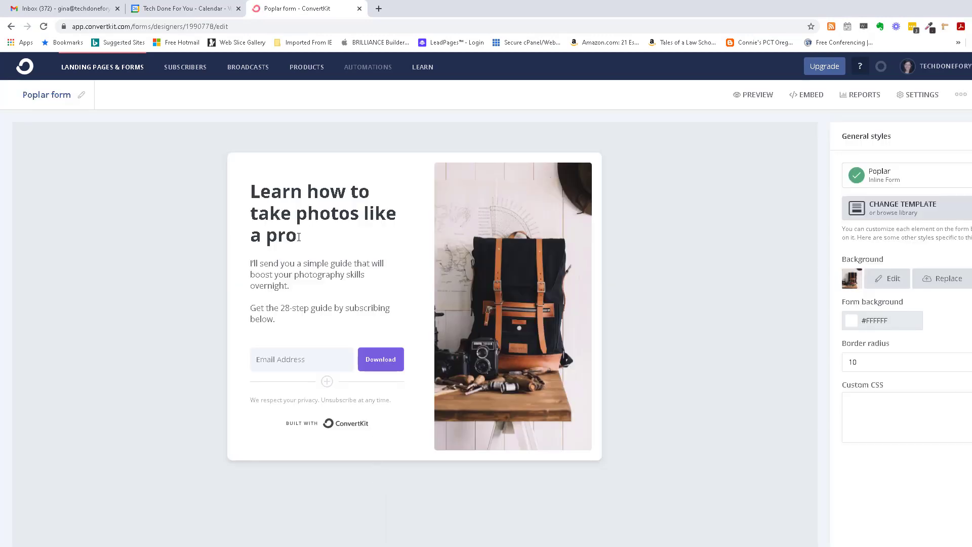
Replace the form's headline with "Learn how to work from home using your Administrative Professional Skills"
left_click_drag(298, 238, 251, 187)
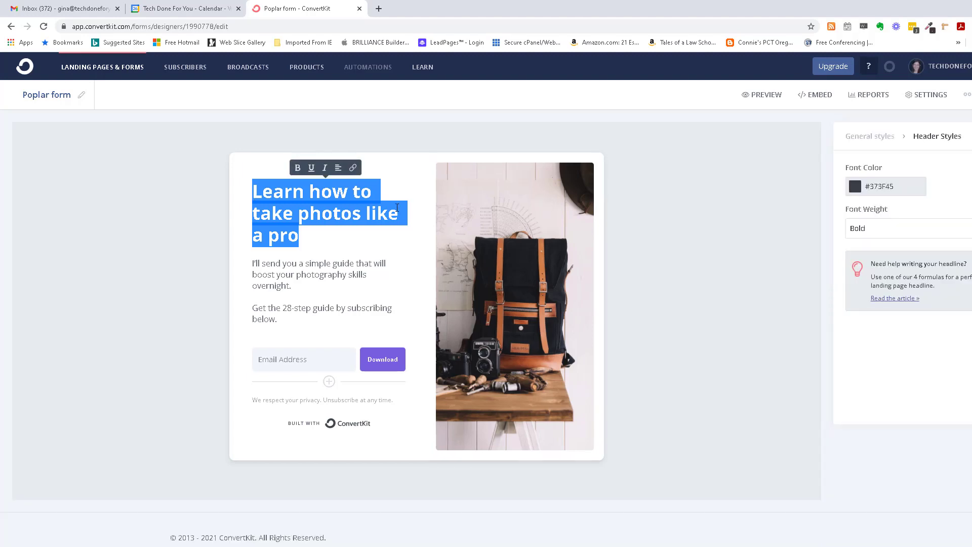
type("Learn howt")
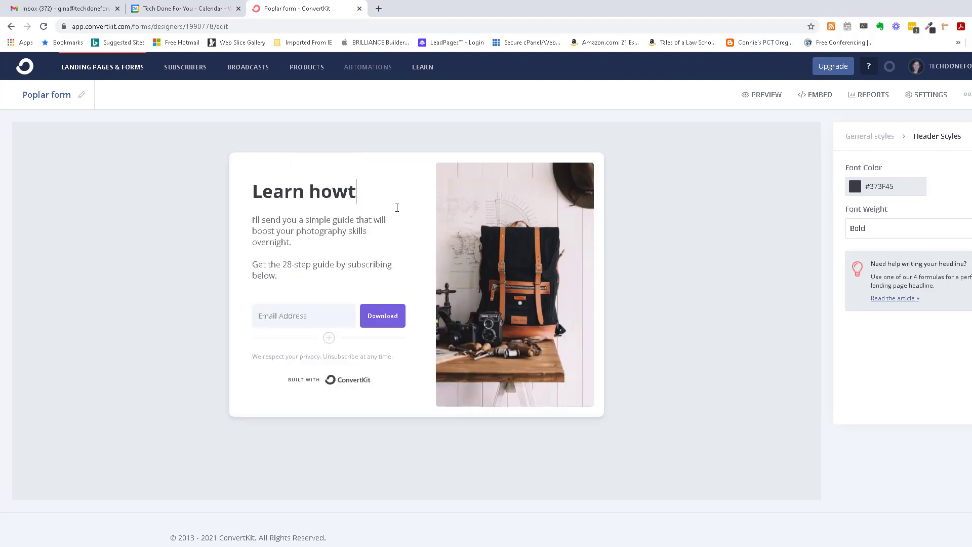
key("BackSpace")
type("to wor")
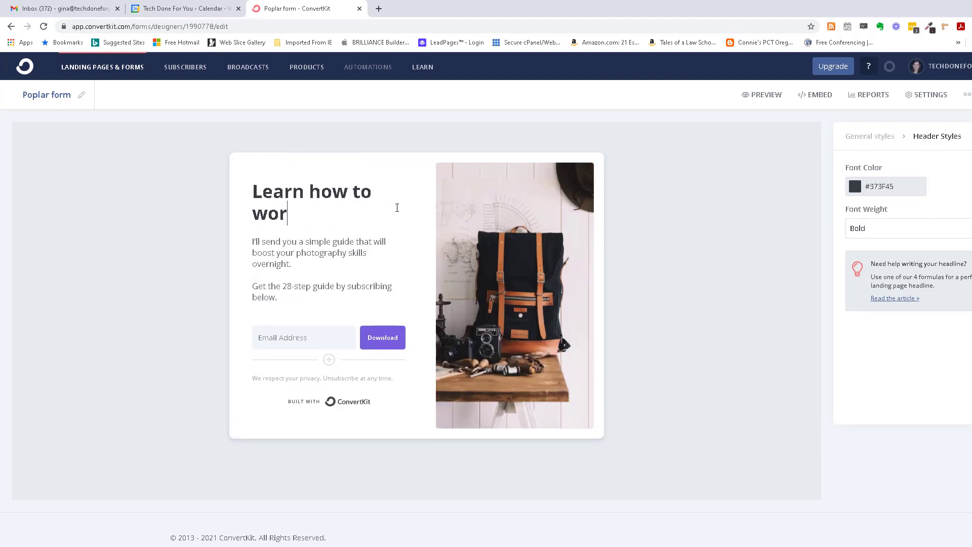
type("k from home")
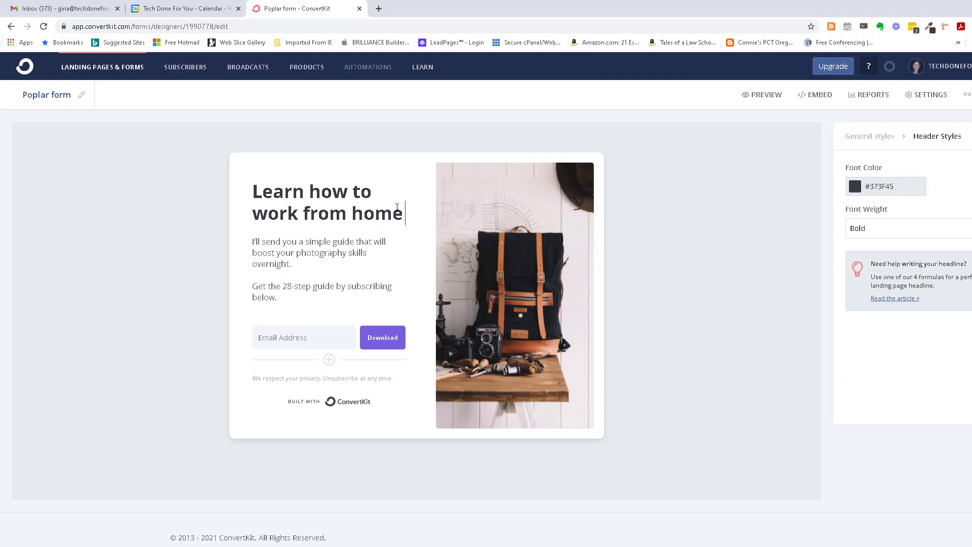
type(" usi")
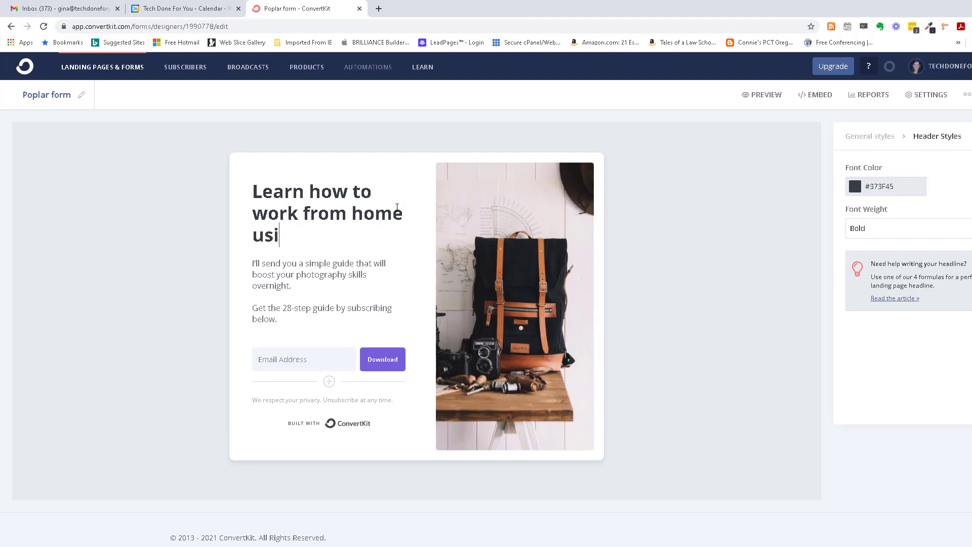
type("ng your Adminis")
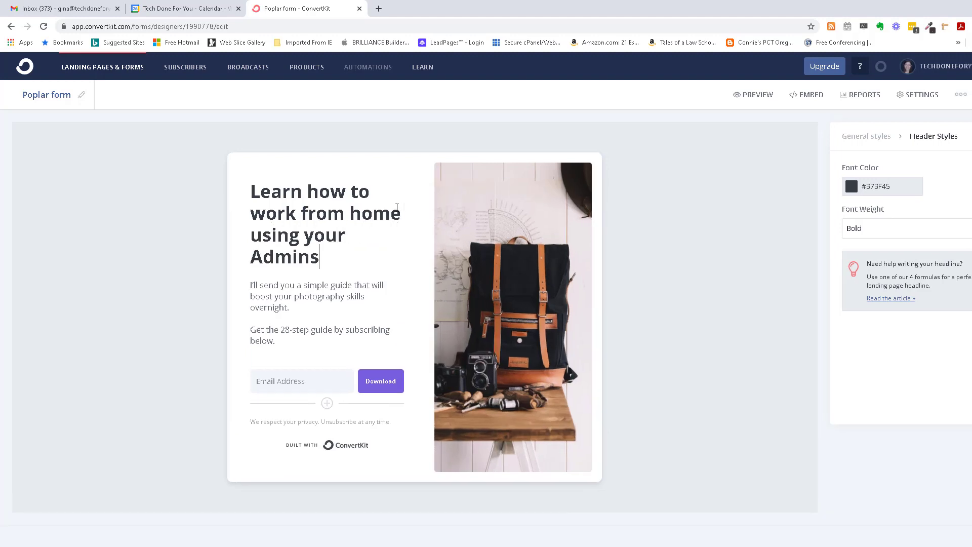
key("BackSpace")
type("istrative ")
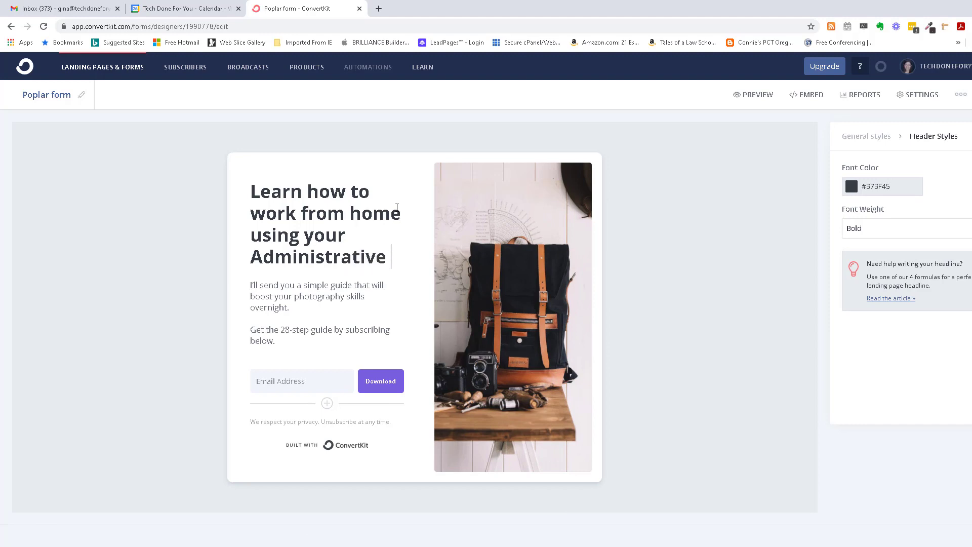
type("Professional ")
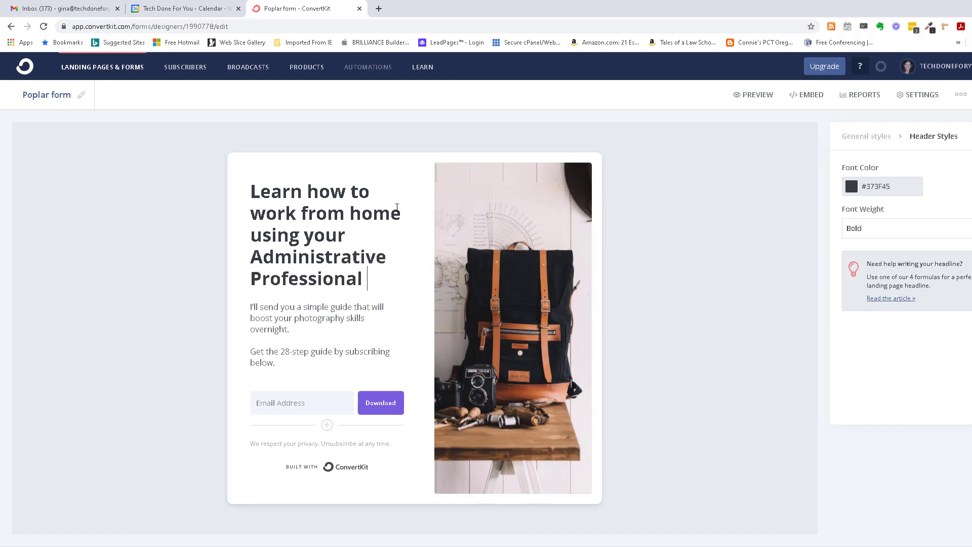
type("Skills")
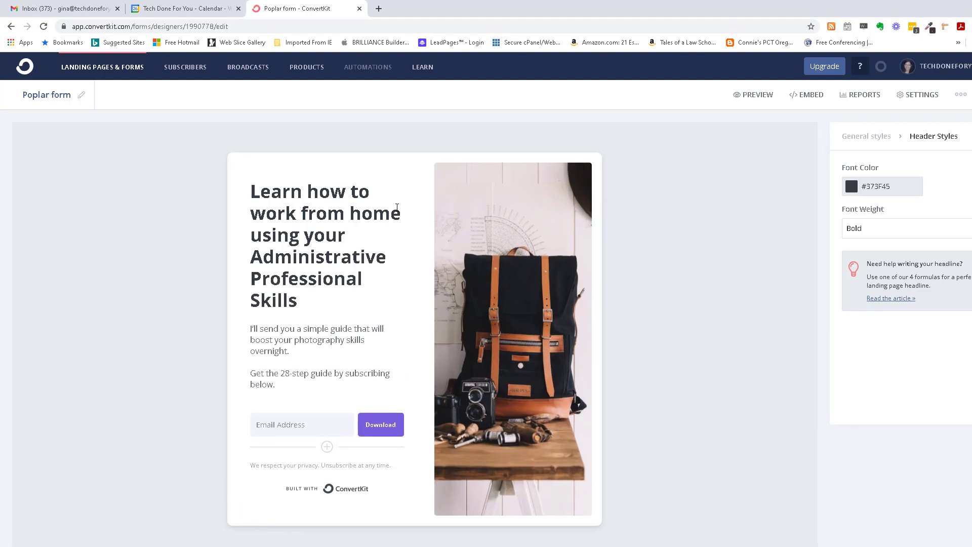
Capitalize the headline words "How", "Work", "Home" and "Using", and delete the word "your"
left_click(318, 192)
key("BackSpace")
type("H")
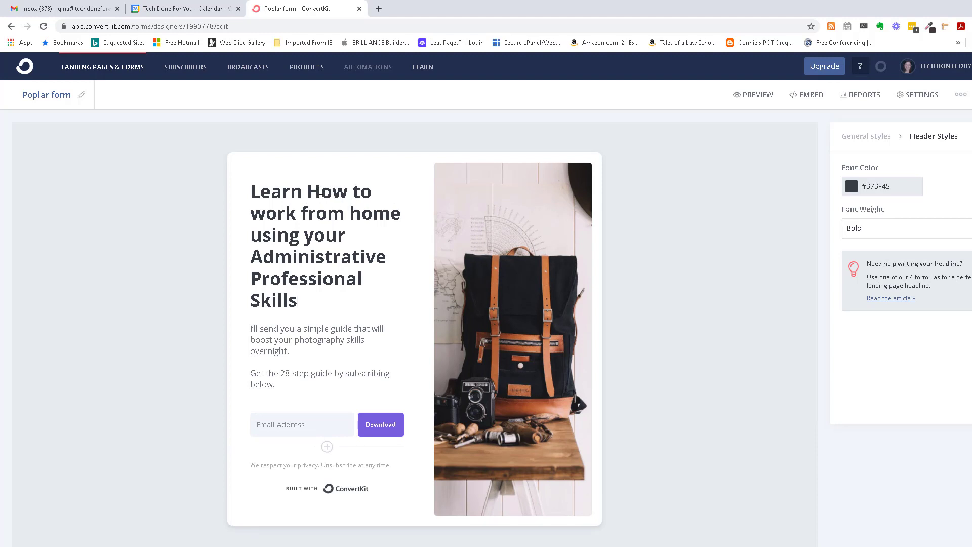
left_click(265, 211)
key("BackSpace")
type("W")
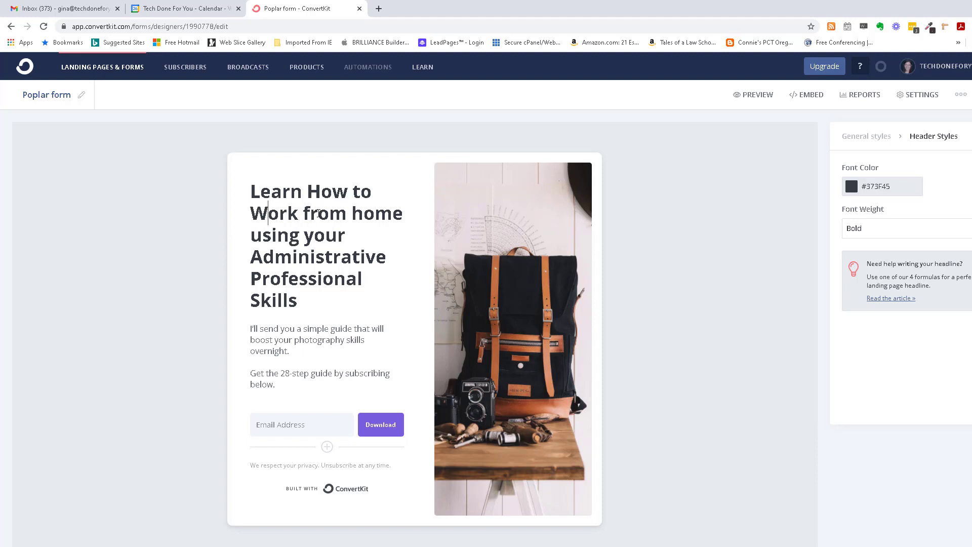
left_click(363, 213)
key("BackSpace")
type("H")
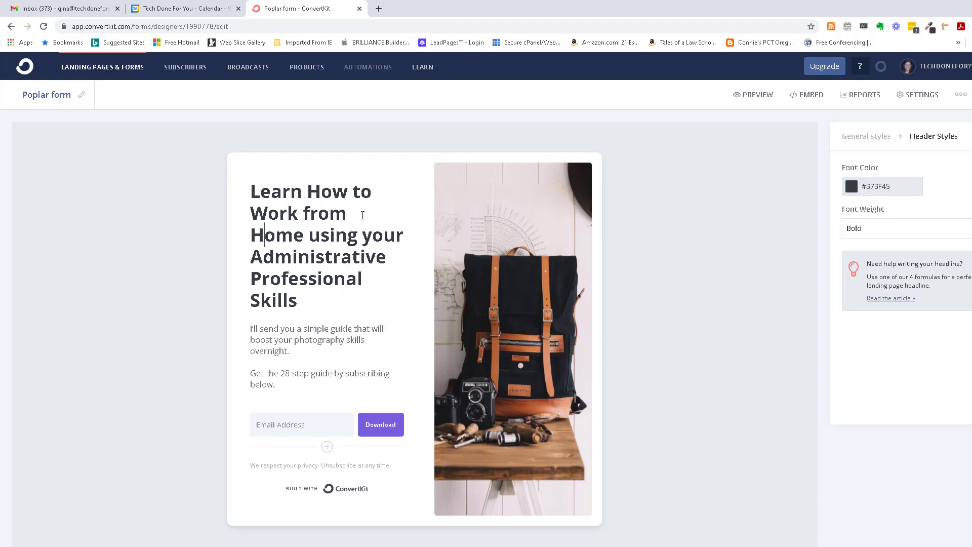
left_click(321, 241)
key("BackSpace")
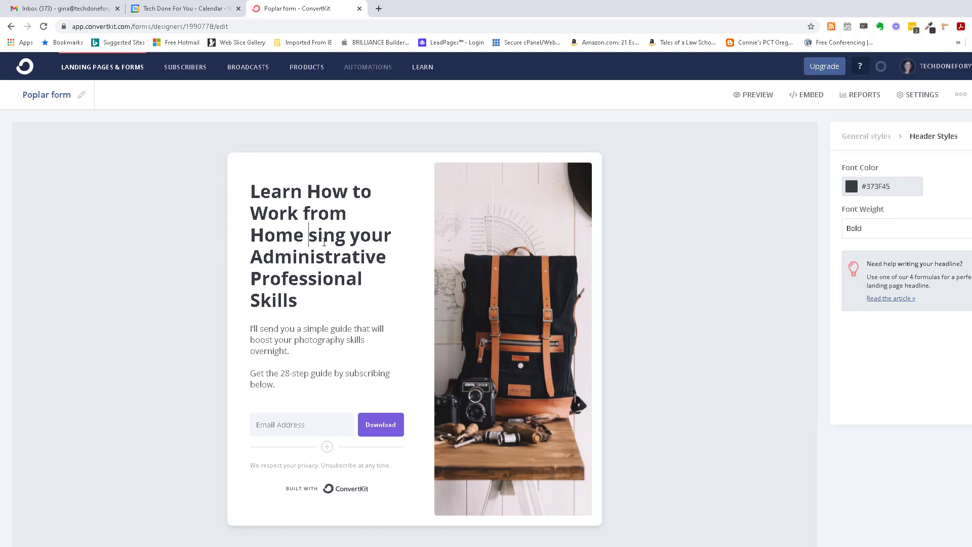
type("U")
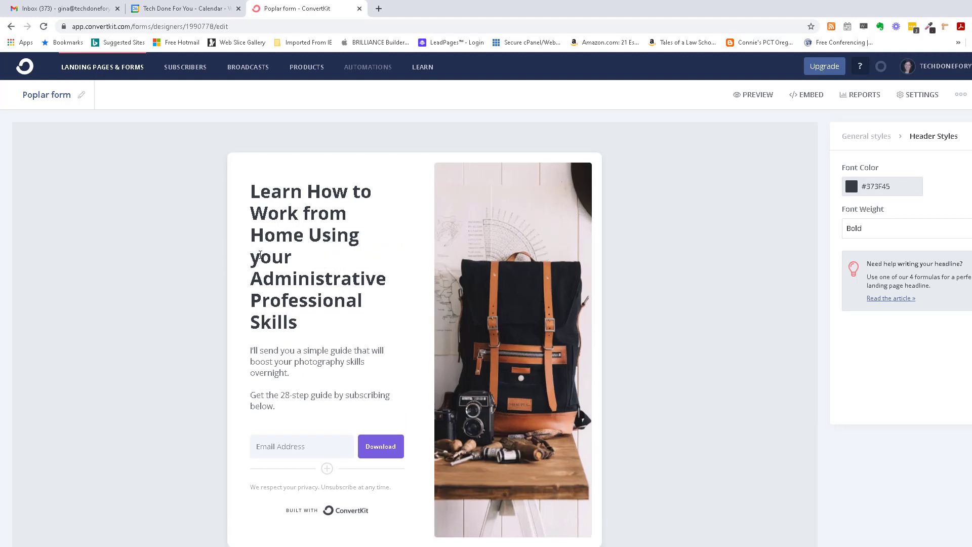
left_click_drag(292, 256, 242, 270)
key("BackSpace")
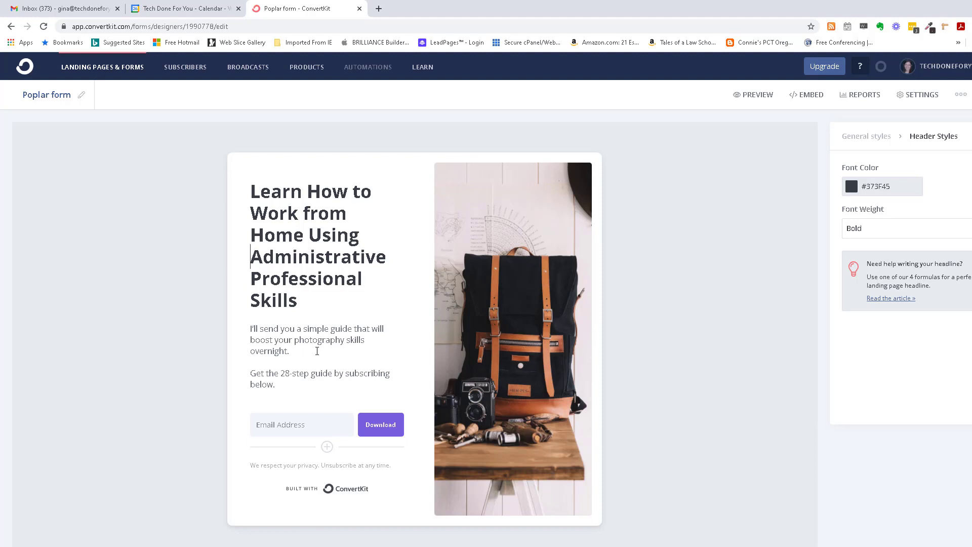
Replace the description after "simple" with "eCourse that will show you how to use your Admin Skills, work from home, and get Virtual Assistance Clients."
scroll(317, 350, "down", 1)
left_click_drag(290, 301, 332, 280)
type("Cour")
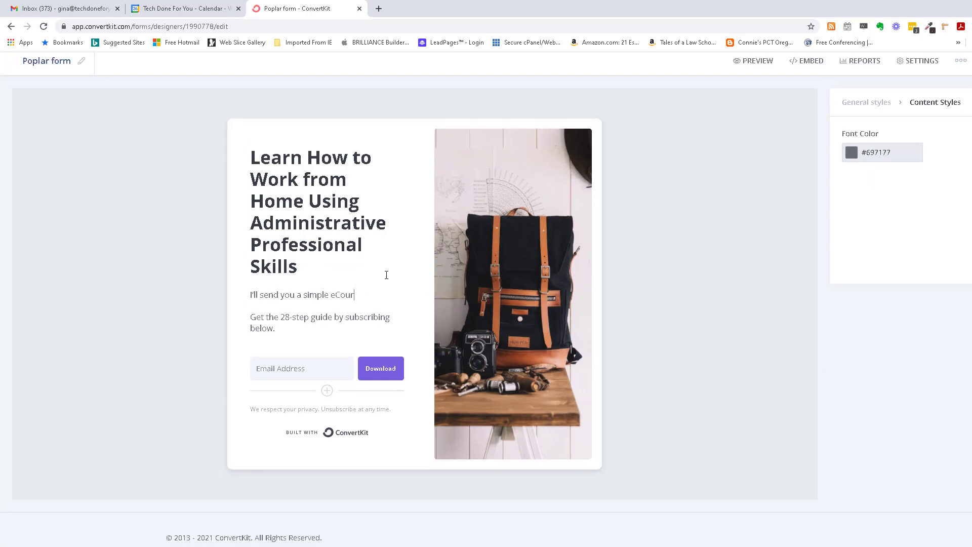
type("se that will show you how to")
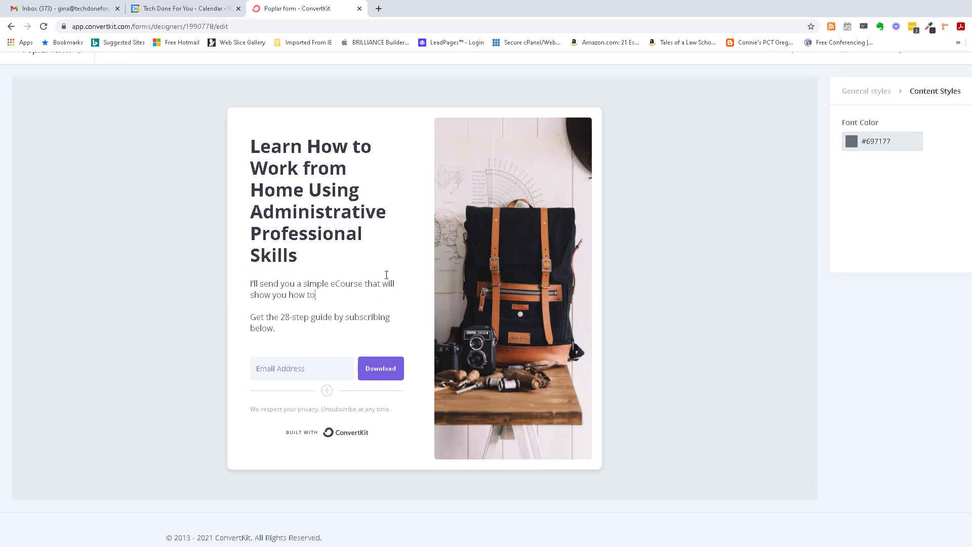
type(" use your Admin sk")
key("BackSpace")
key("BackSpace")
type("Skills, work")
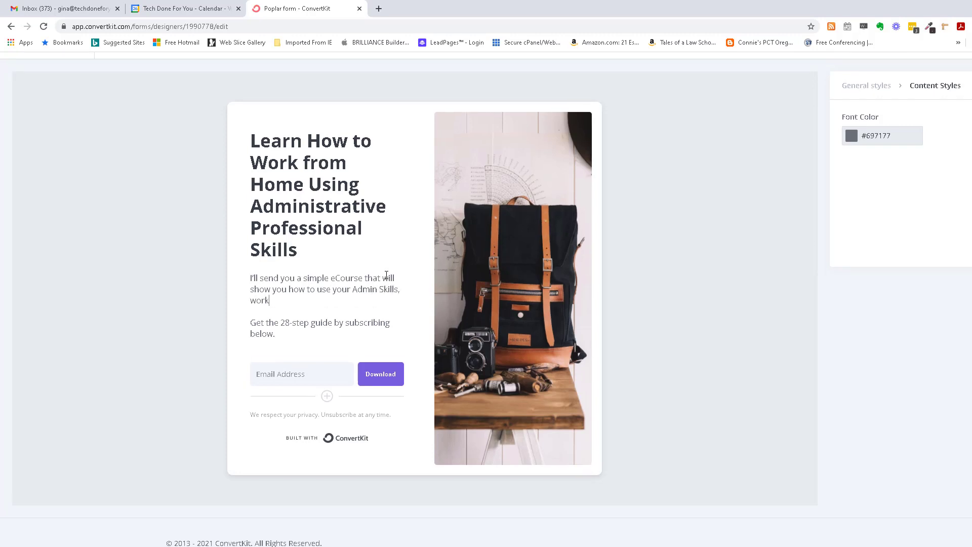
type(" from home, and get Virtual Assistant")
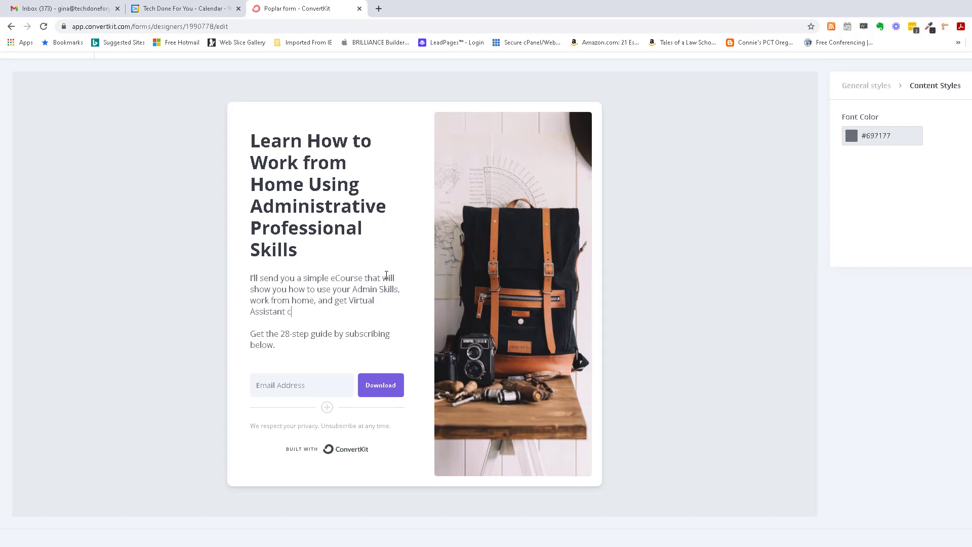
key("BackSpace")
type("ce Clients.")
Remove "28-step" from the subscribing line, and view the Download button's styles before returning to the general styles
left_click_drag(313, 334, 281, 331)
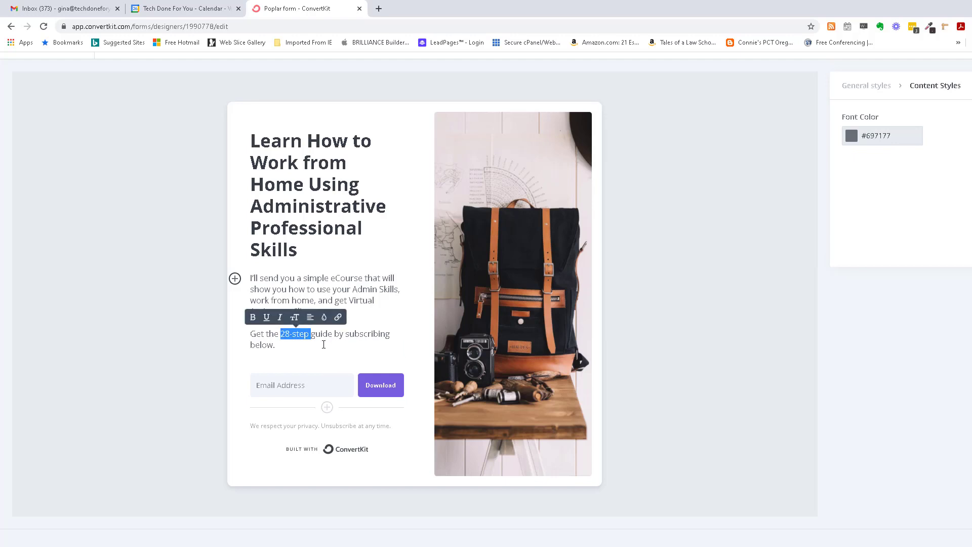
key("BackSpace")
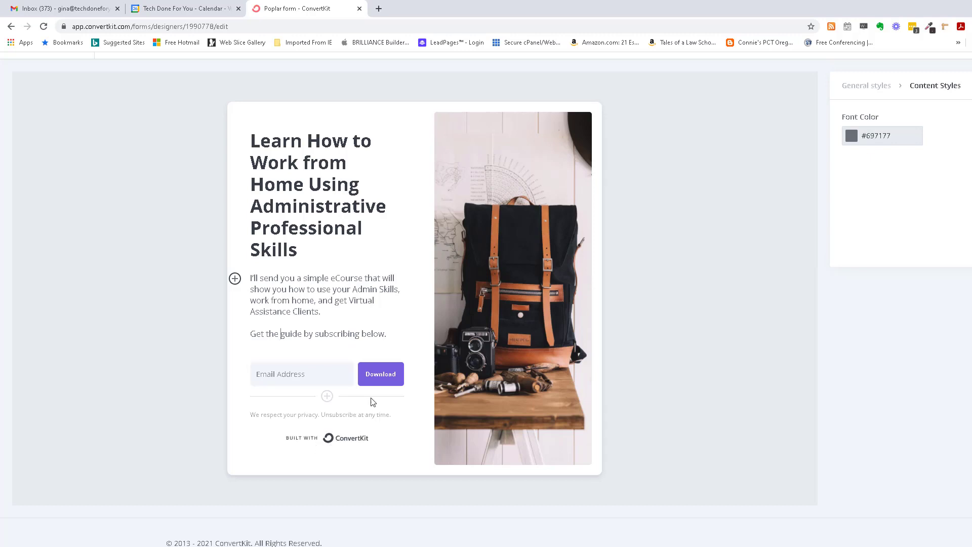
left_click(389, 378)
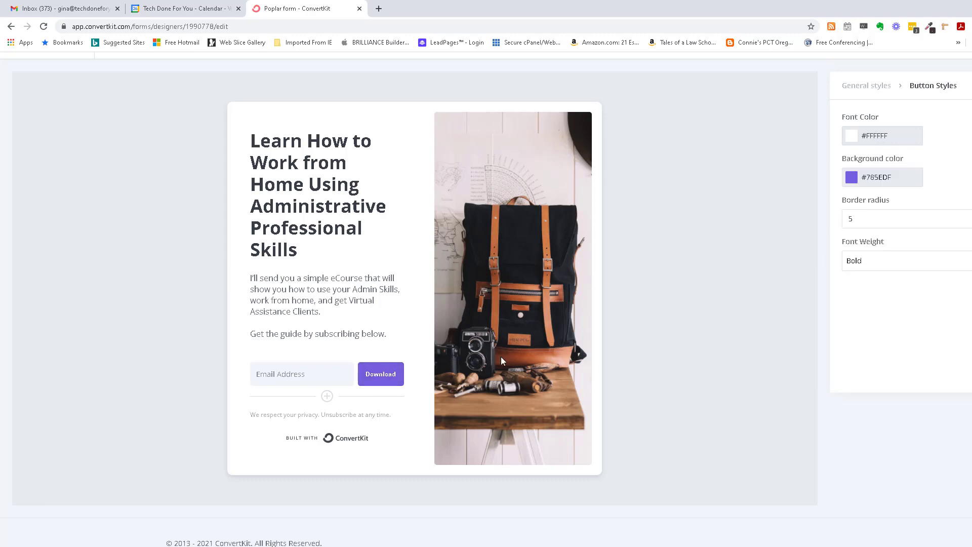
left_click(868, 86)
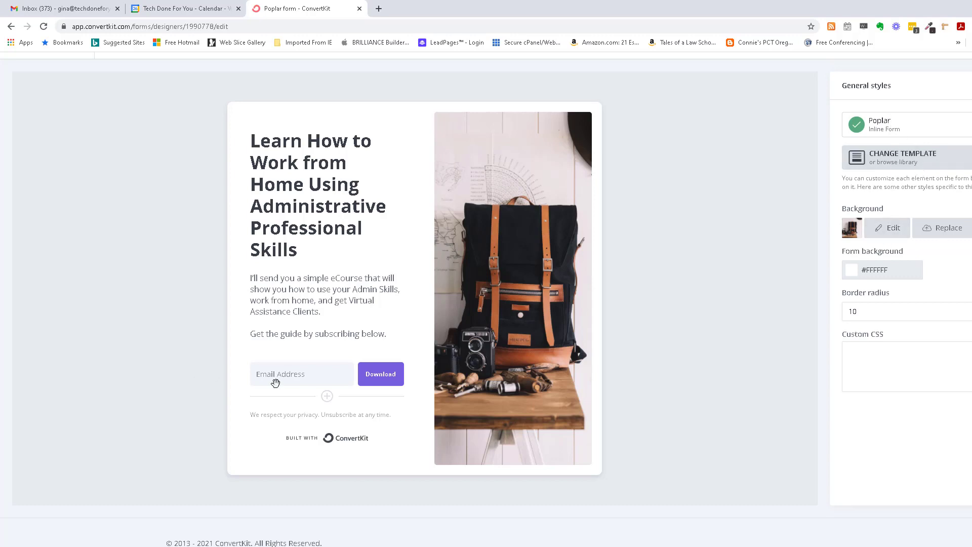
Add a required First Name custom field to the form and place it above the Email Address field
left_click(327, 398)
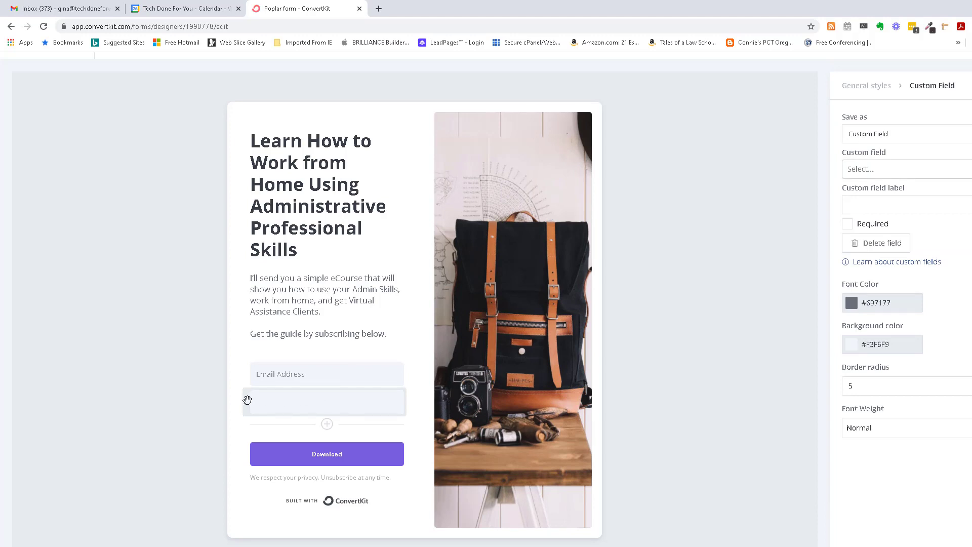
left_click(899, 136)
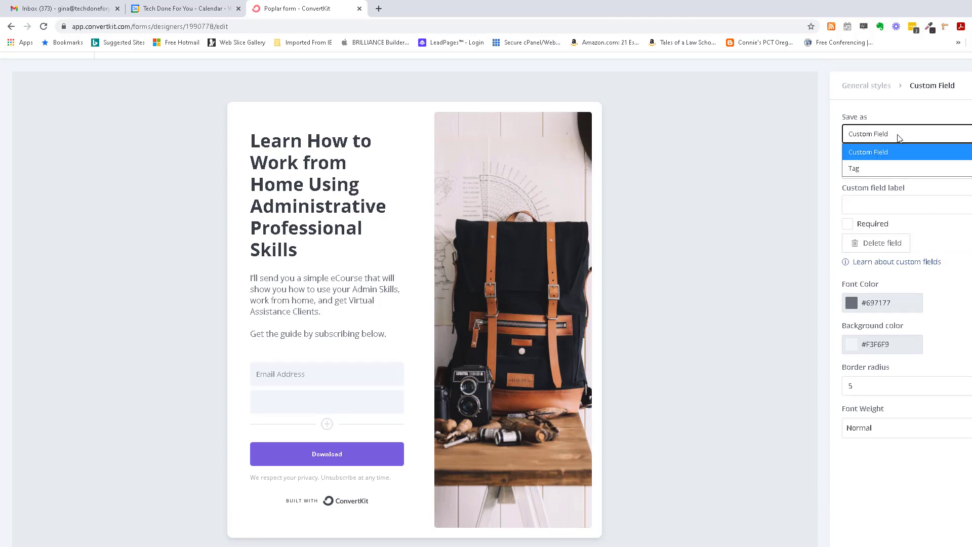
left_click(900, 136)
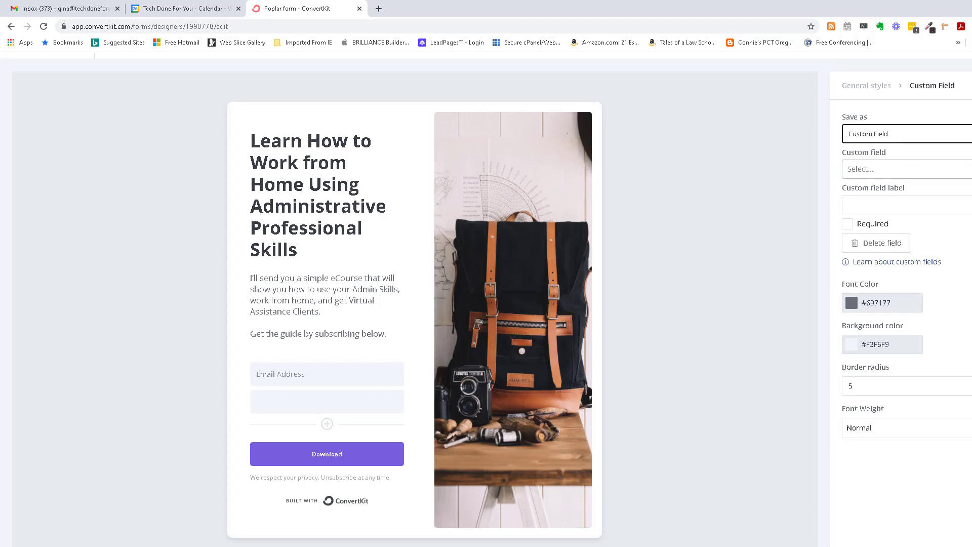
left_click(968, 170)
left_click(888, 197)
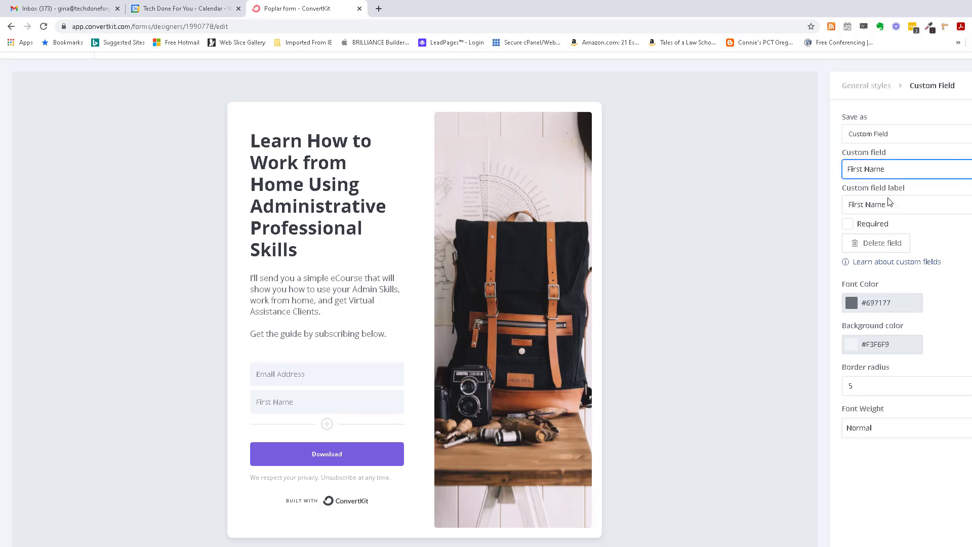
left_click(847, 224)
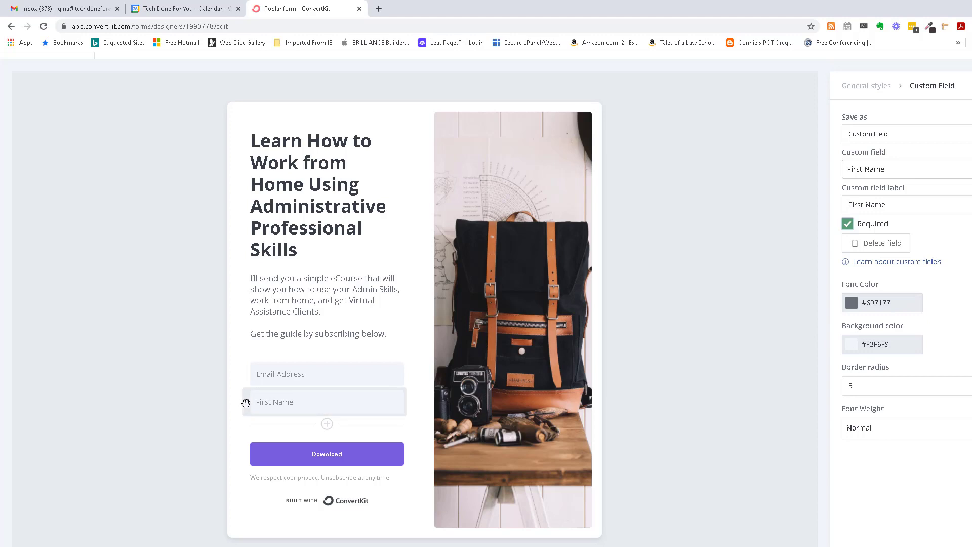
left_click_drag(245, 400, 252, 369)
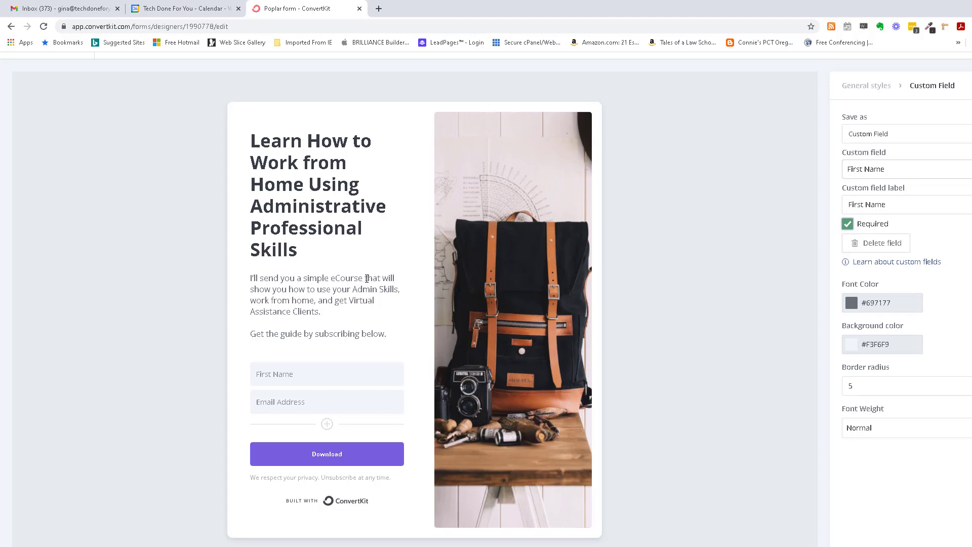
Replace "eCourse" with "guide" in the form's description and make "Skills" in "Admin Skills" lowercase
left_click_drag(364, 278, 330, 278)
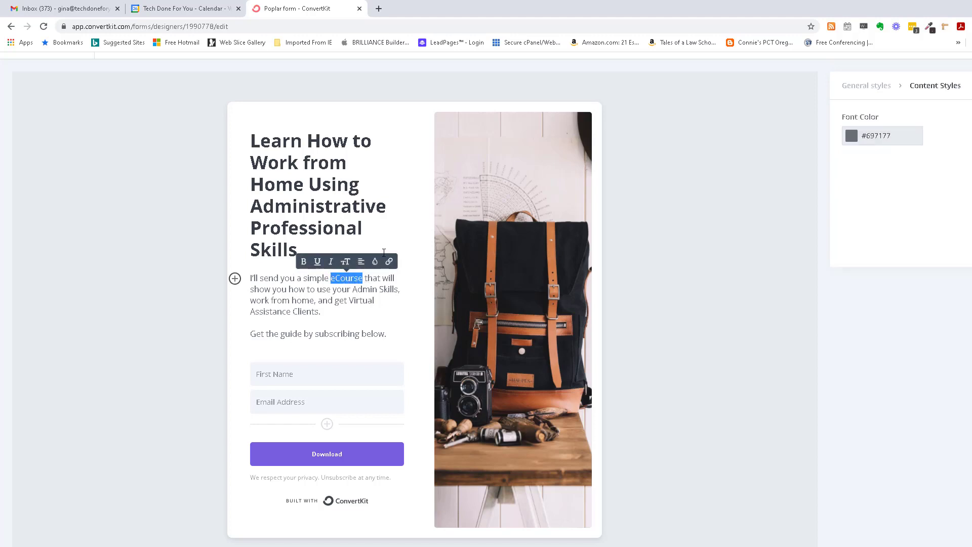
type("guide")
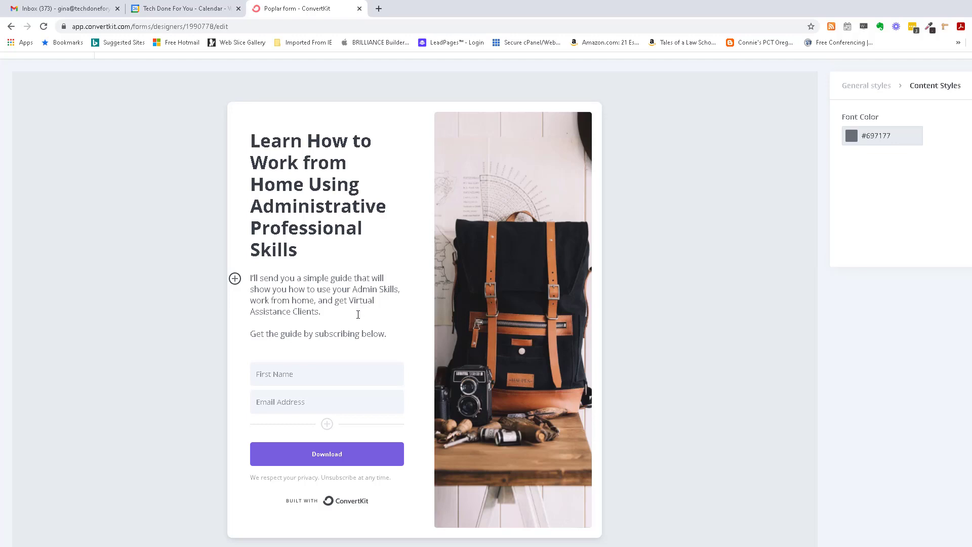
key("BackSpace")
type("s")
Preview the form, return to the editor and save the changes
scroll(372, 314, "down", 1)
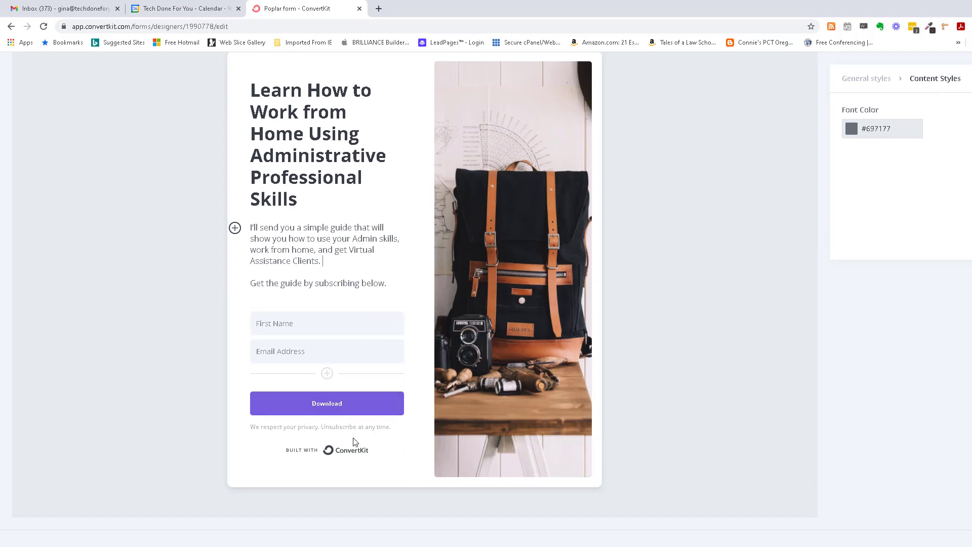
scroll(861, 279, "up", 2)
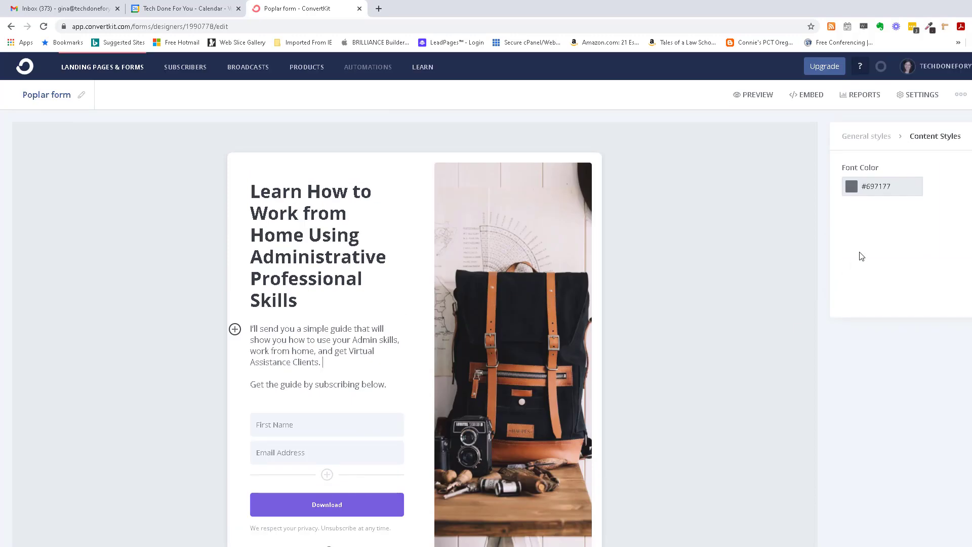
left_click(755, 96)
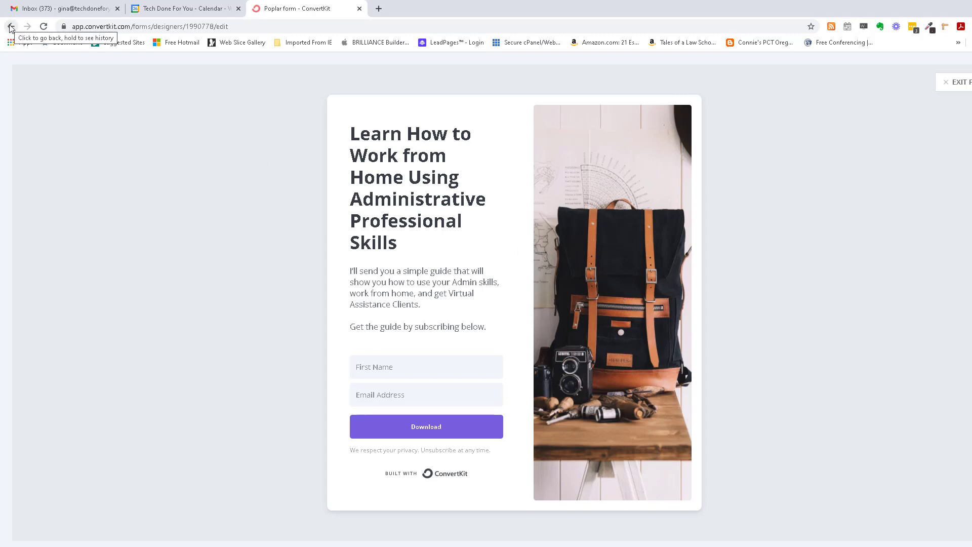
left_click(955, 82)
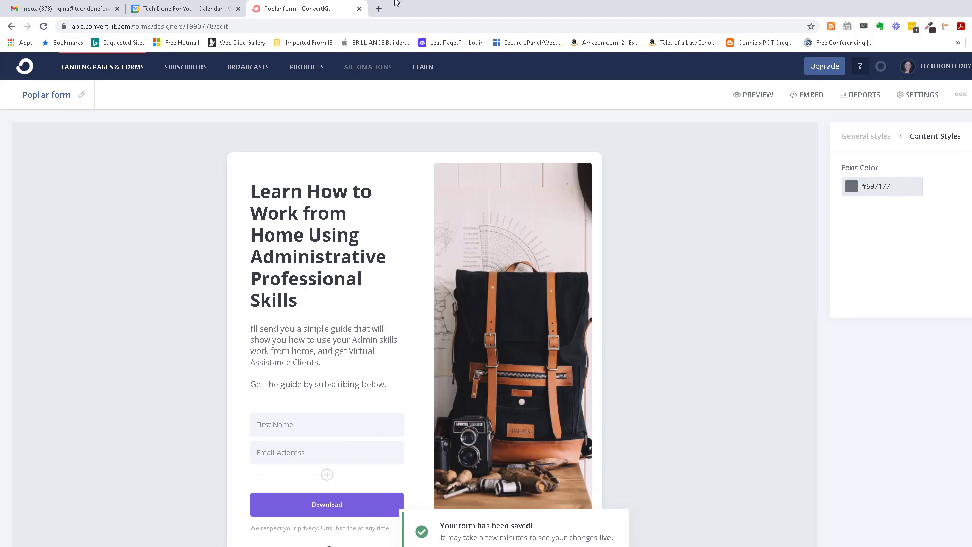
Open Unsplash in a new browser tab and search its photos for "work from home"
left_click(379, 8)
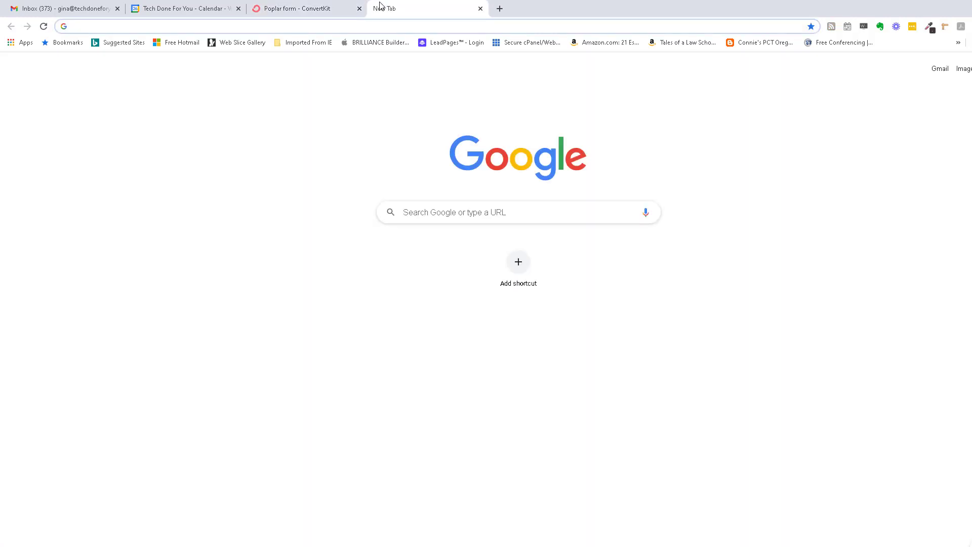
type("u")
key("Return")
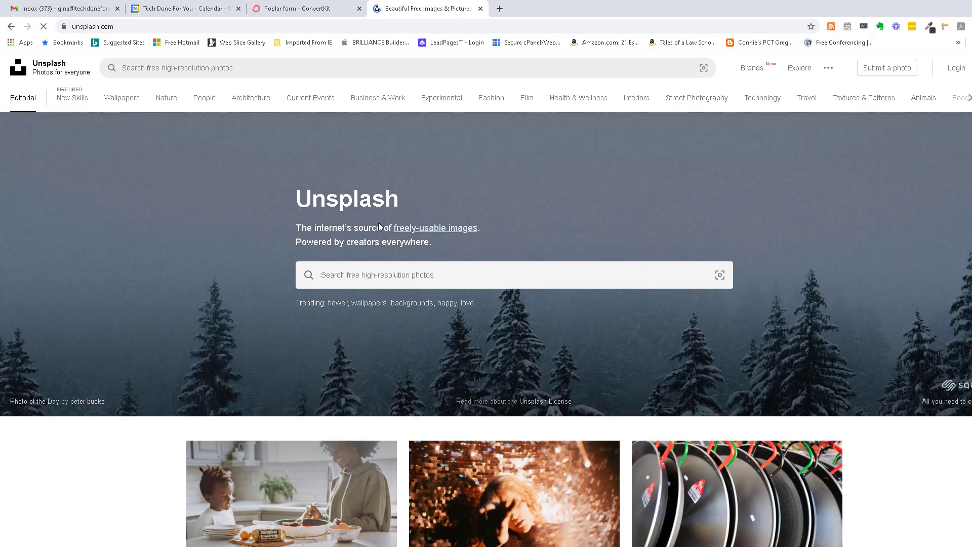
scroll(465, 210, "down", 5)
scroll(496, 217, "up", 5)
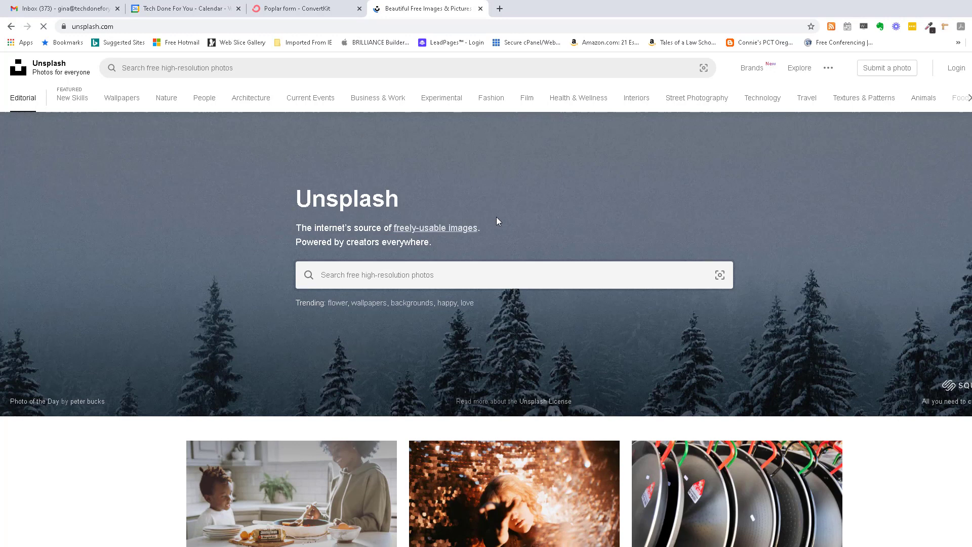
left_click(376, 275)
type("work")
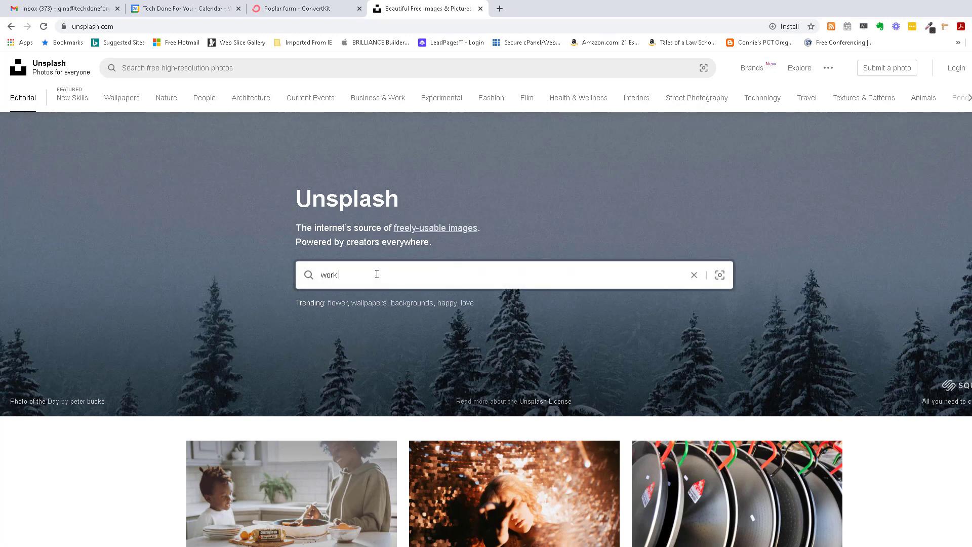
type(" from home")
key("Return")
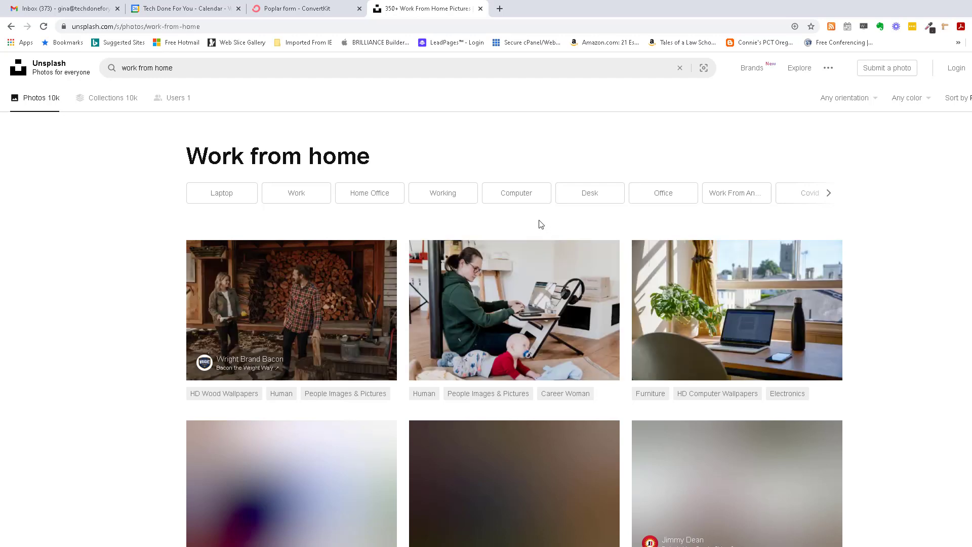
Browse the work-from-home photos for one that suits the tall image area, comparing them with the ConvertKit form
scroll(867, 213, "down", 2)
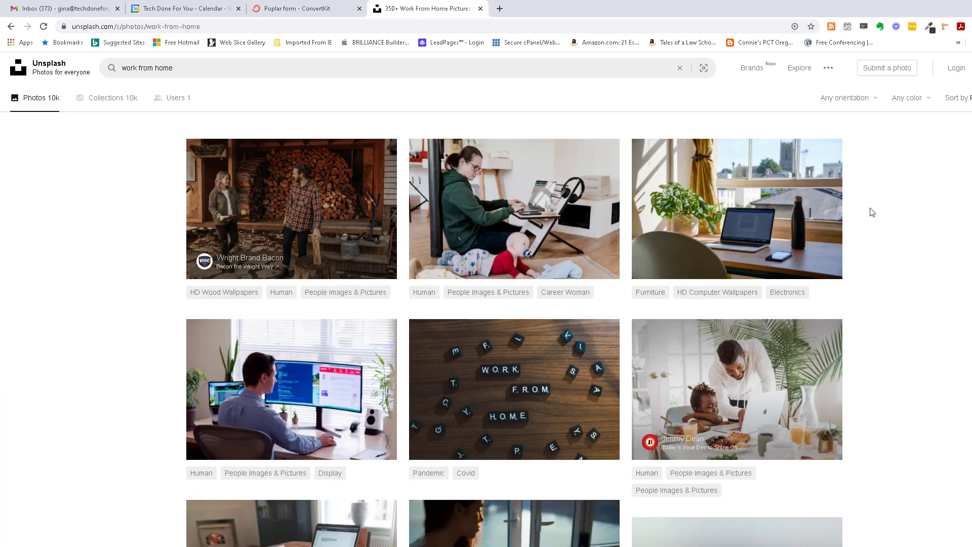
scroll(864, 213, "down", 1)
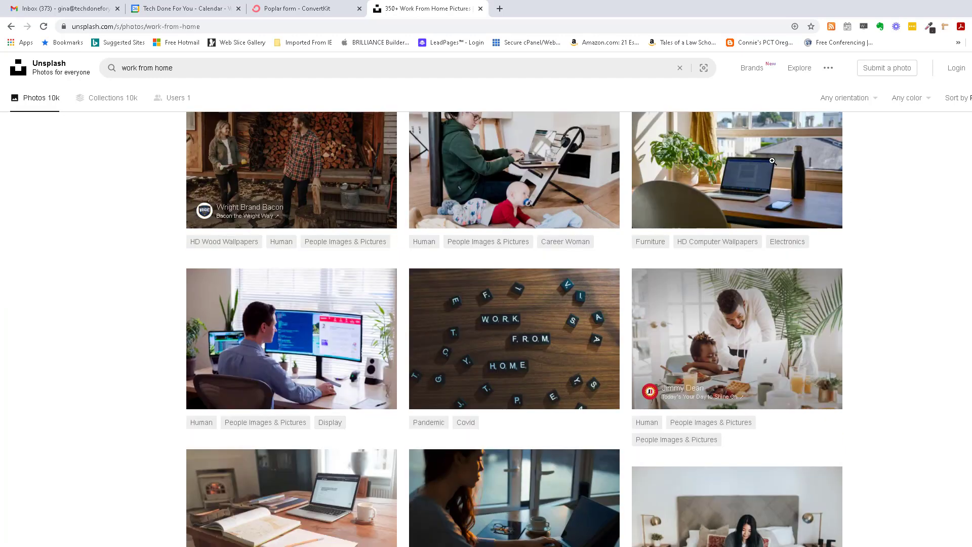
left_click(286, 8)
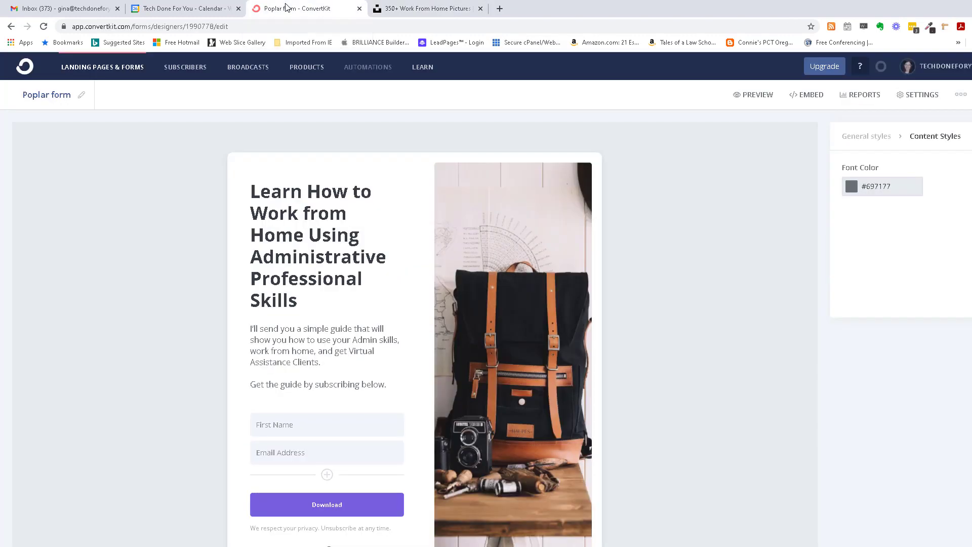
left_click(405, 7)
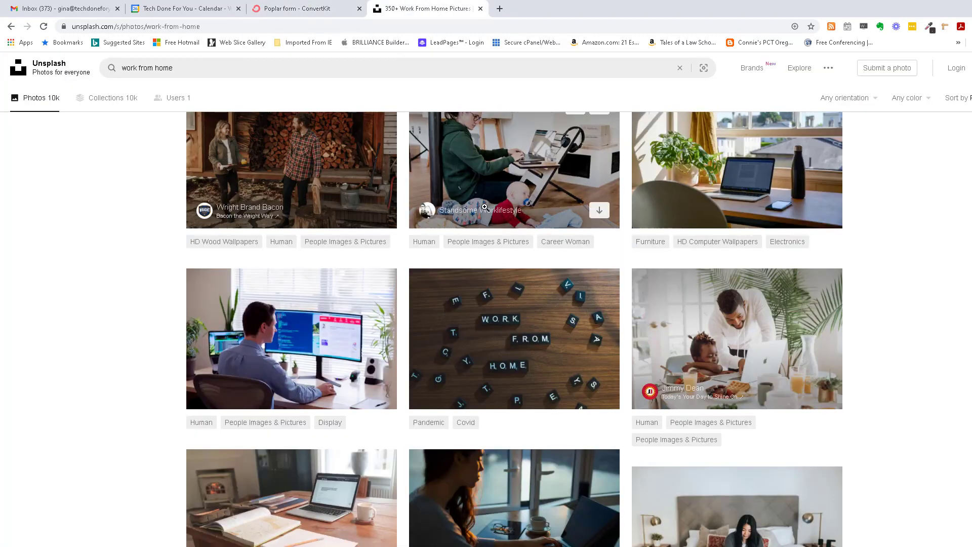
scroll(608, 249, "down", 2)
scroll(613, 248, "down", 1)
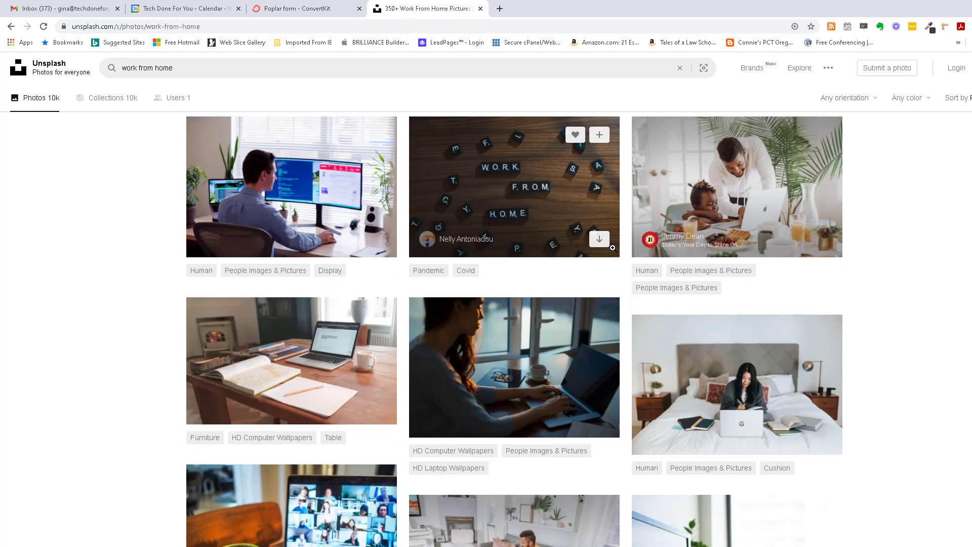
scroll(612, 247, "down", 5)
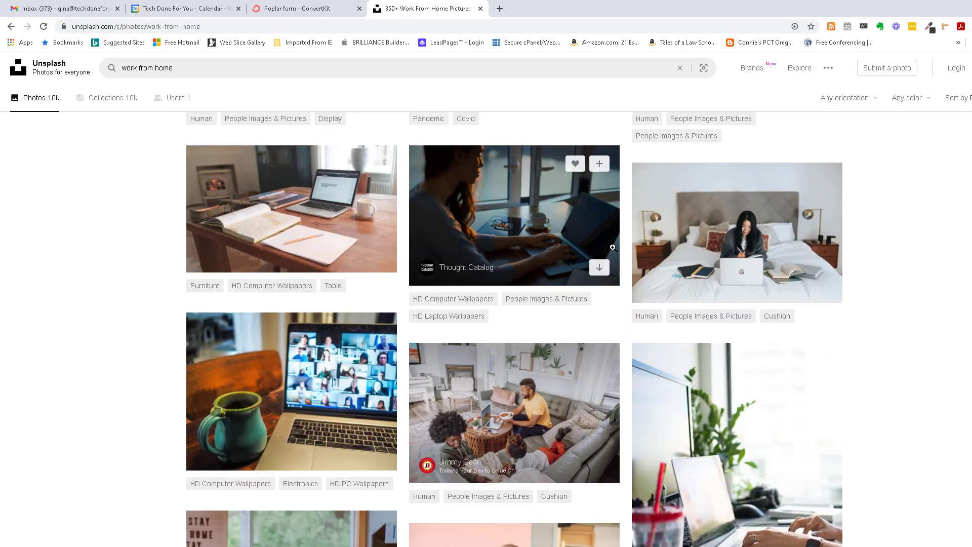
scroll(614, 250, "down", 1)
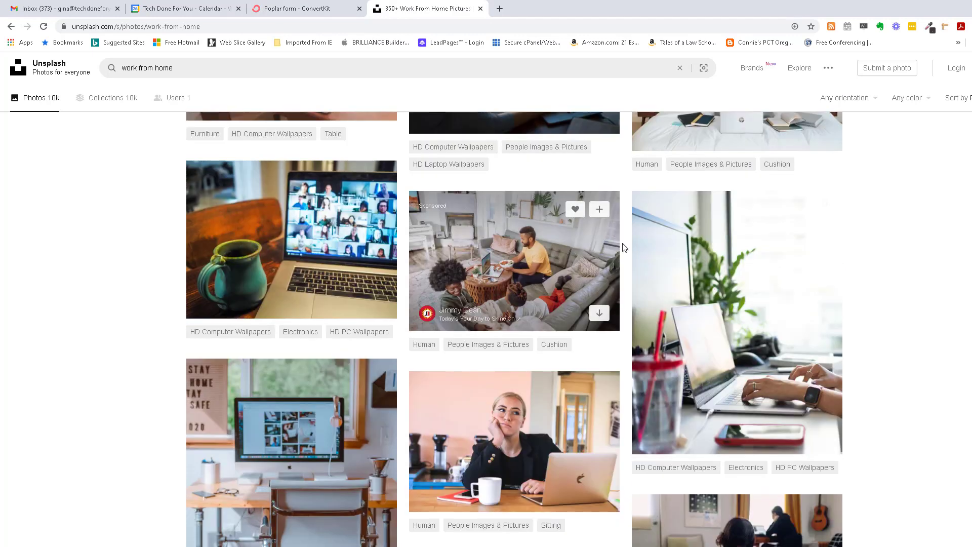
scroll(622, 248, "down", 3)
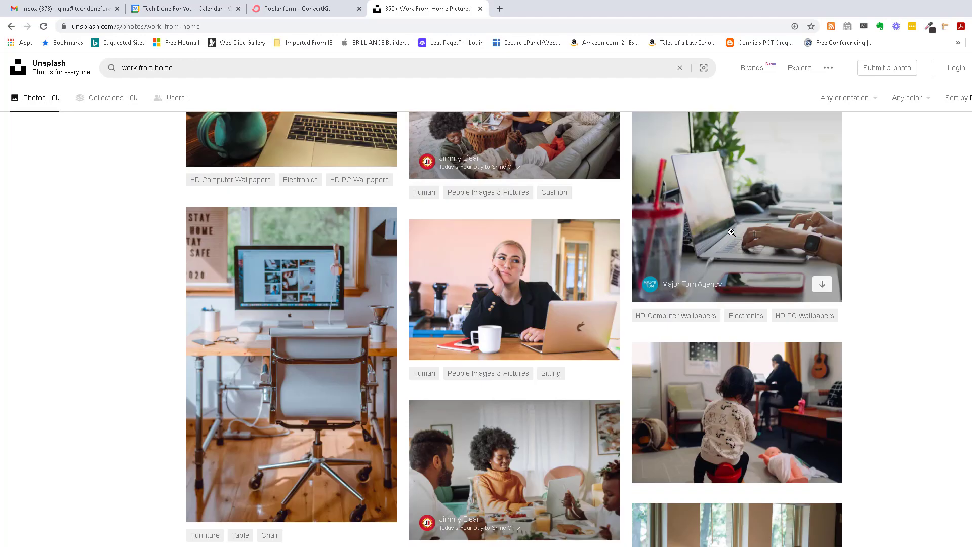
scroll(731, 232, "down", 6)
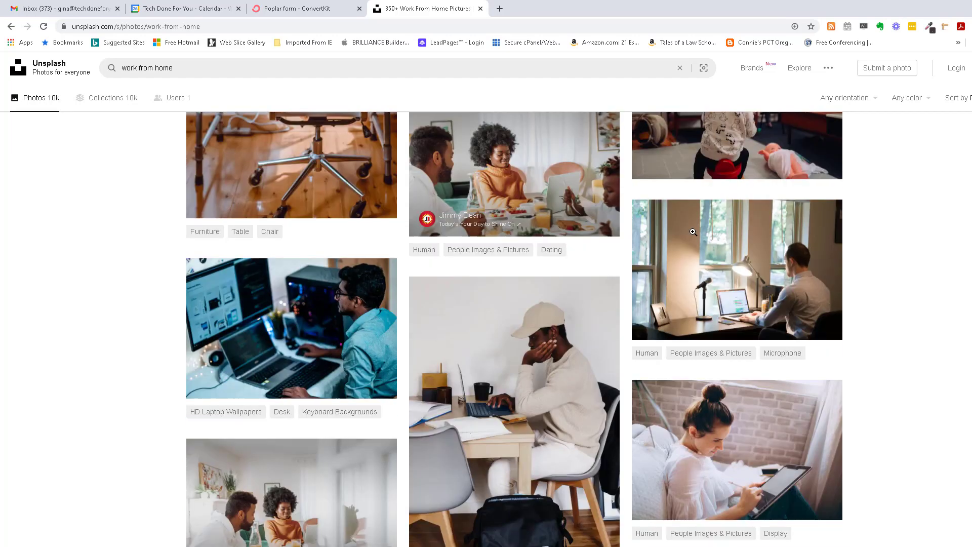
scroll(694, 232, "down", 3)
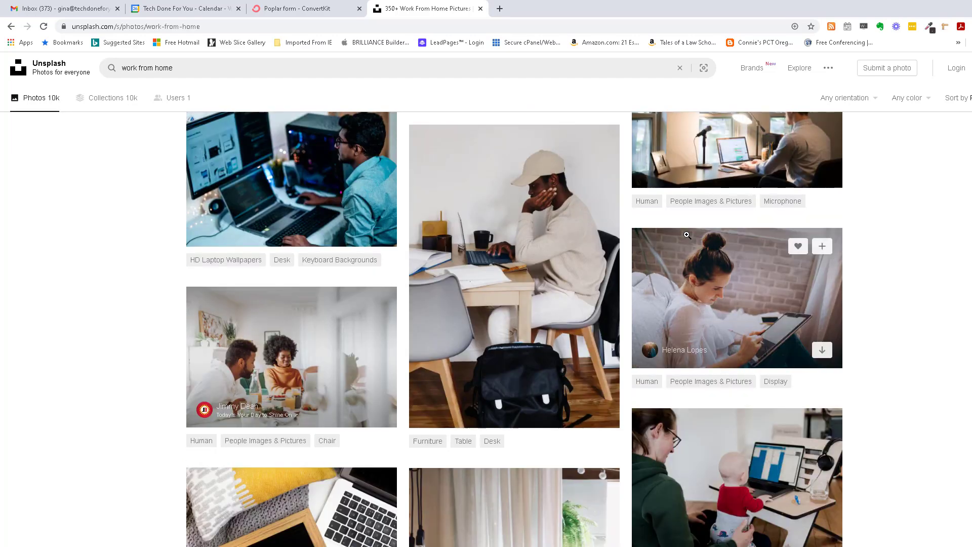
scroll(687, 235, "down", 2)
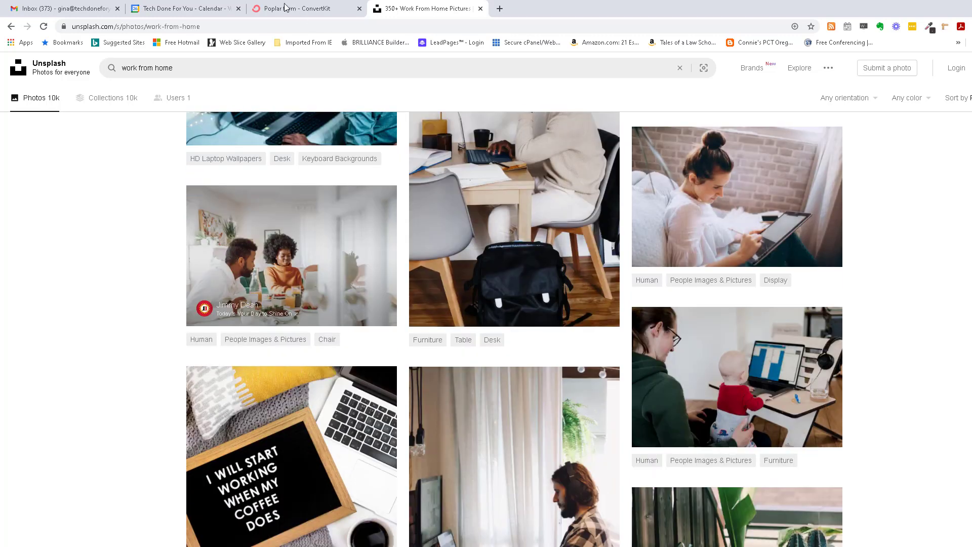
left_click(286, 7)
left_click(414, 9)
Download the portrait photo of a laptop and drink on a wooden table beside potted plants and a cactus
scroll(604, 310, "down", 2)
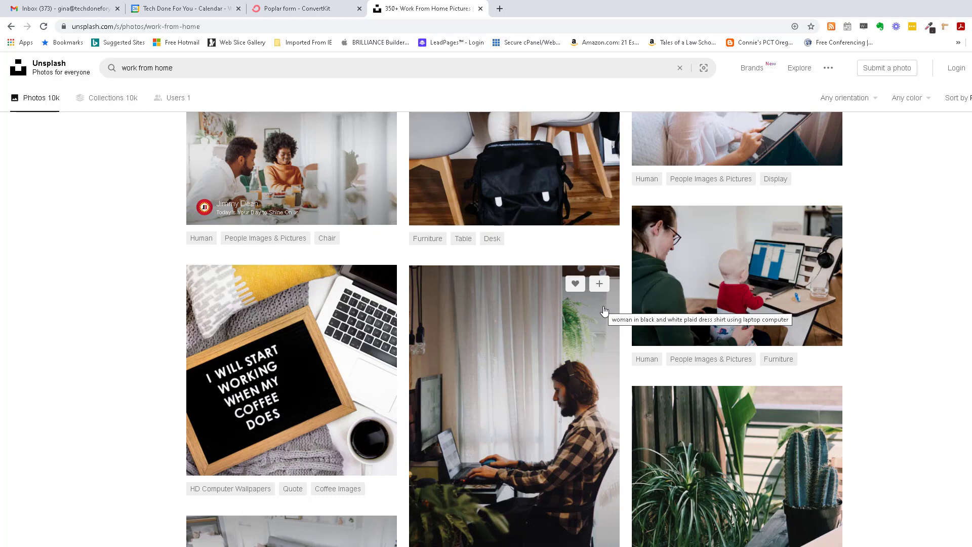
scroll(604, 310, "down", 3)
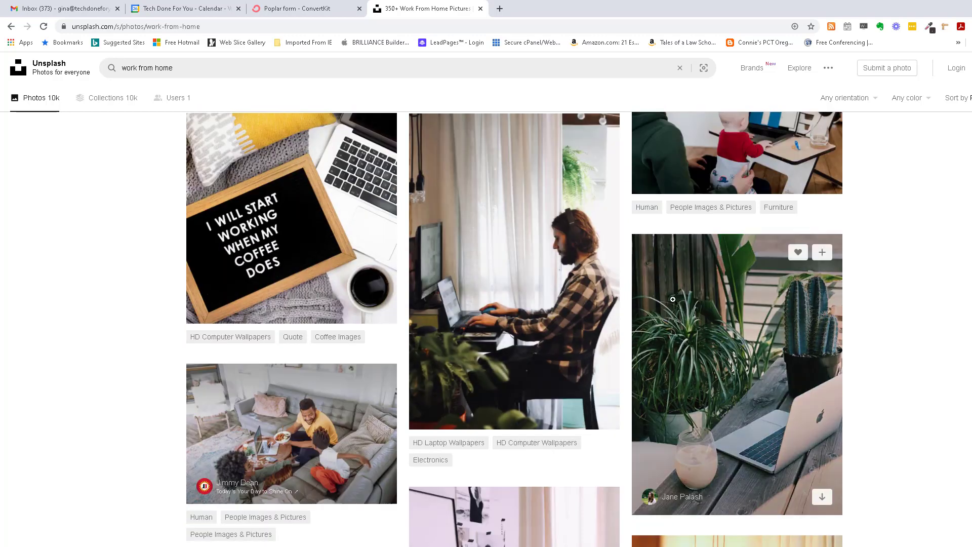
scroll(679, 296, "down", 2)
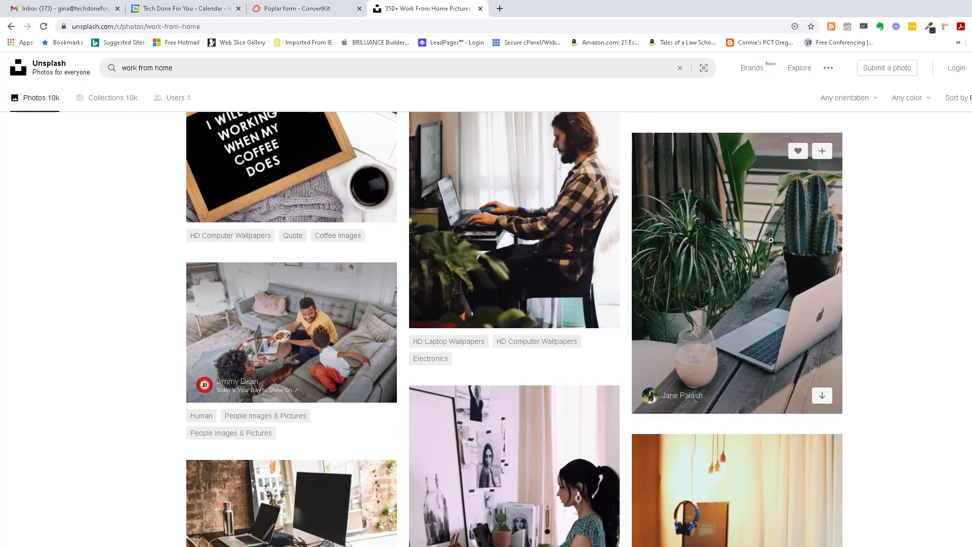
scroll(753, 228, "down", 2)
scroll(753, 229, "up", 2)
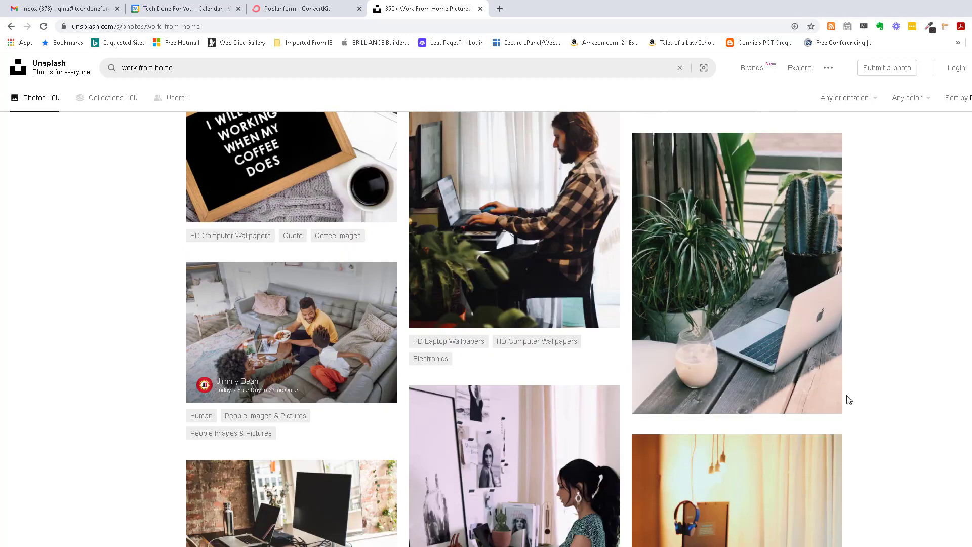
left_click(823, 396)
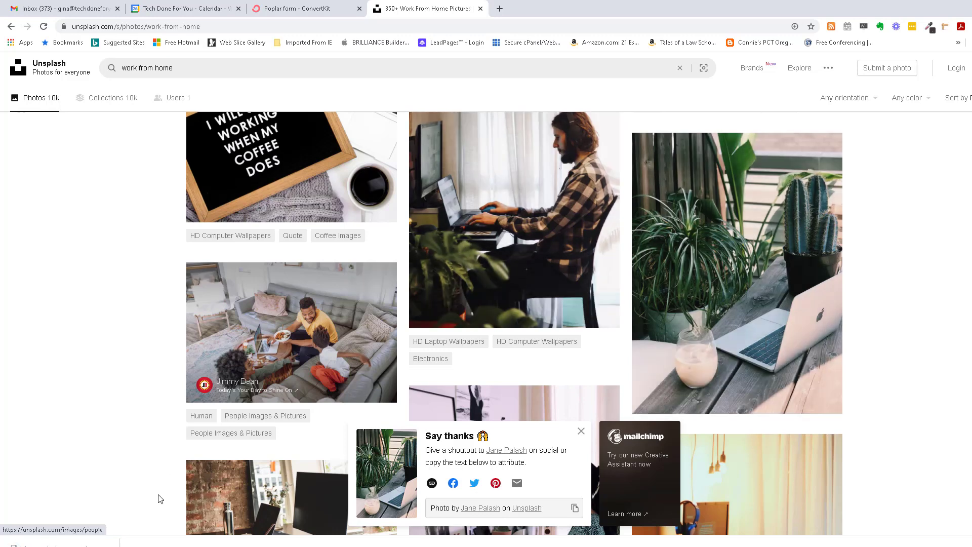
Switch back to the ConvertKit form and replace its background image with the downloaded laptop-and-plants JPG from the Downloads folder
left_click(303, 7)
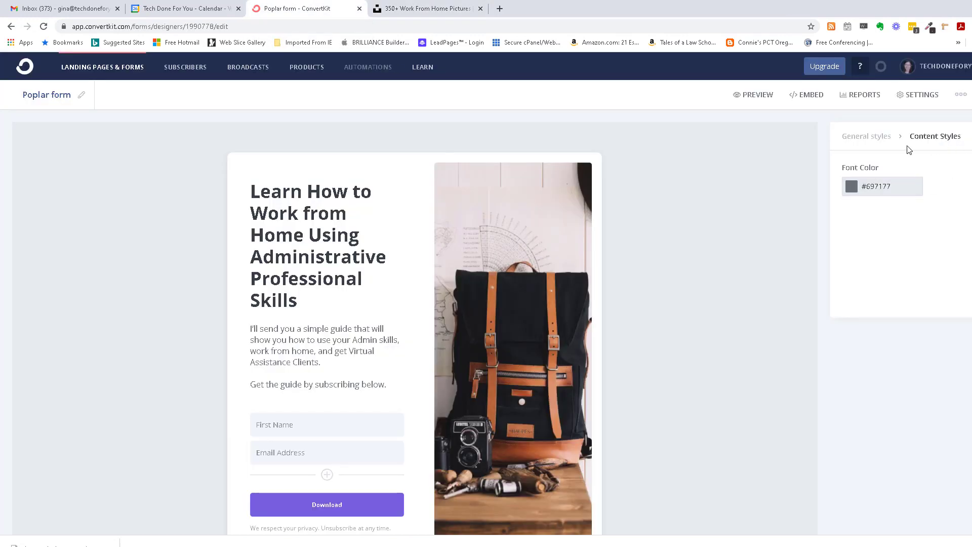
left_click(869, 139)
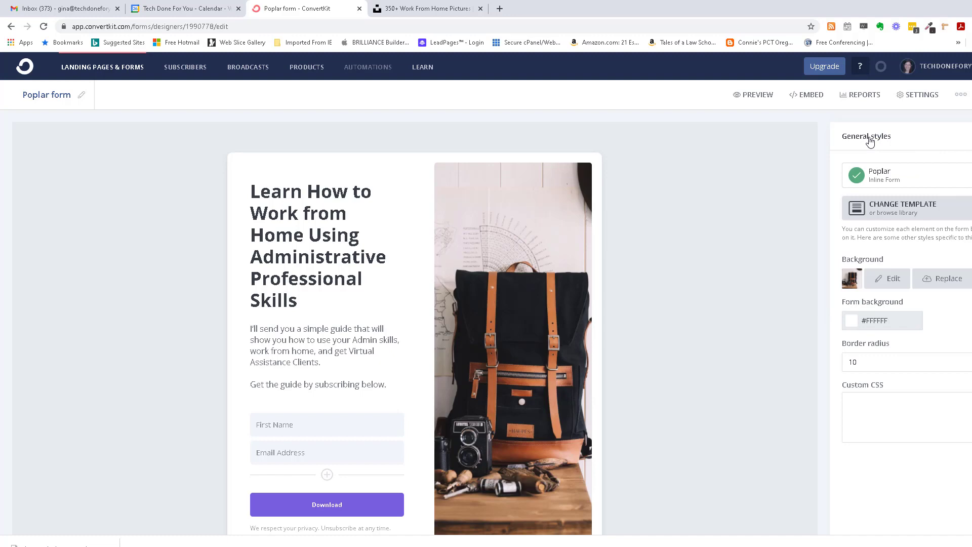
left_click(886, 280)
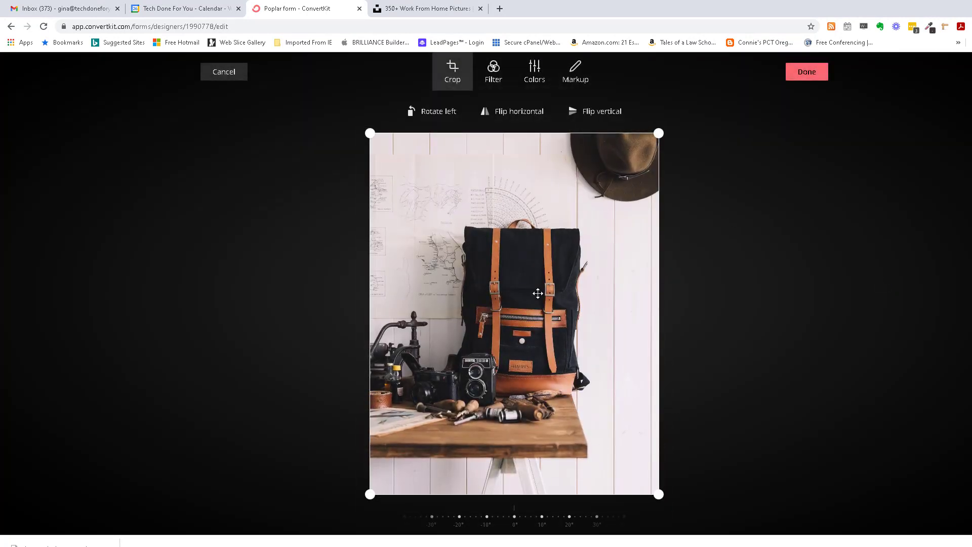
left_click(227, 71)
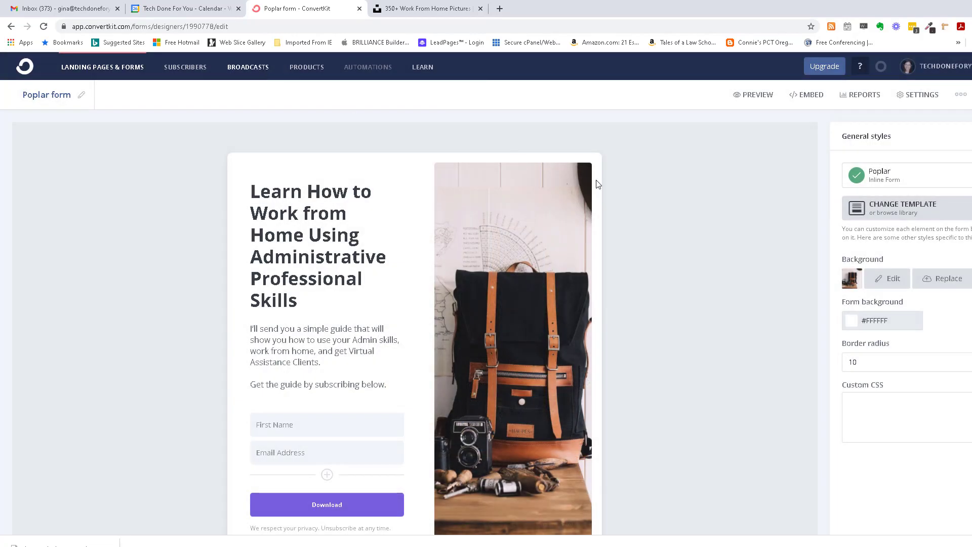
left_click(942, 283)
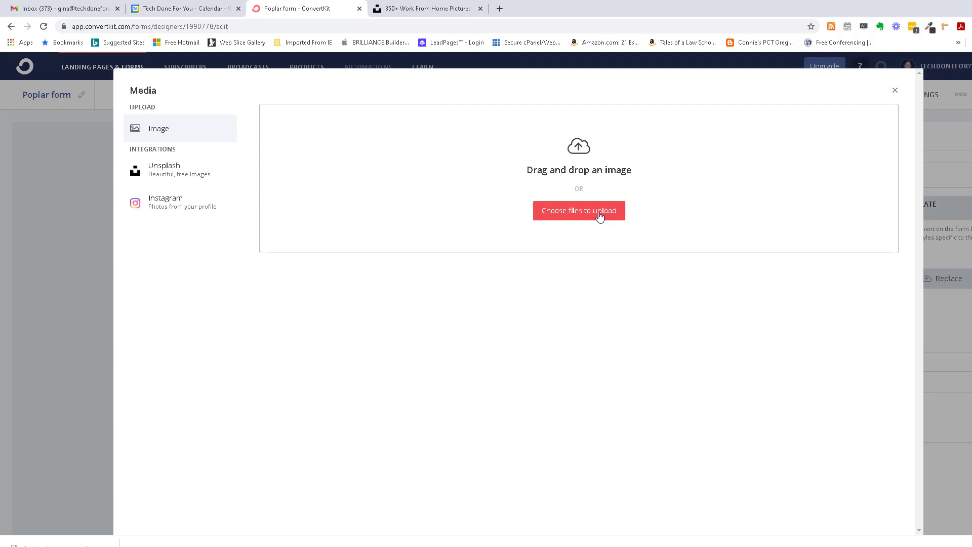
left_click(599, 213)
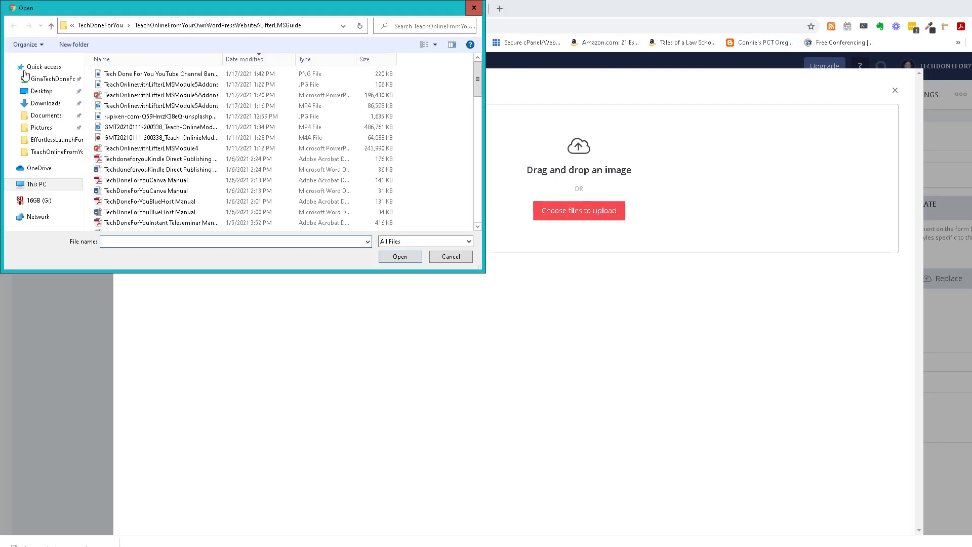
left_click(31, 102)
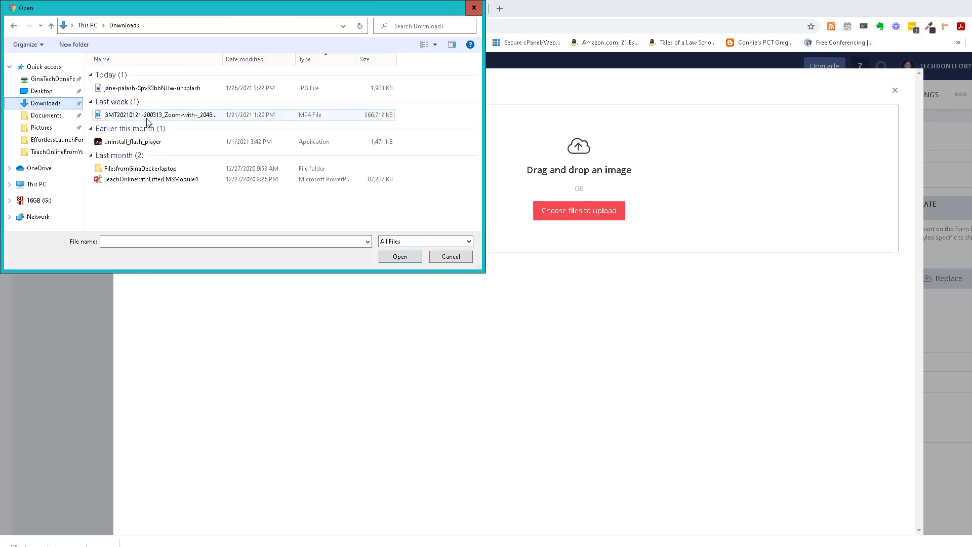
left_click(171, 91)
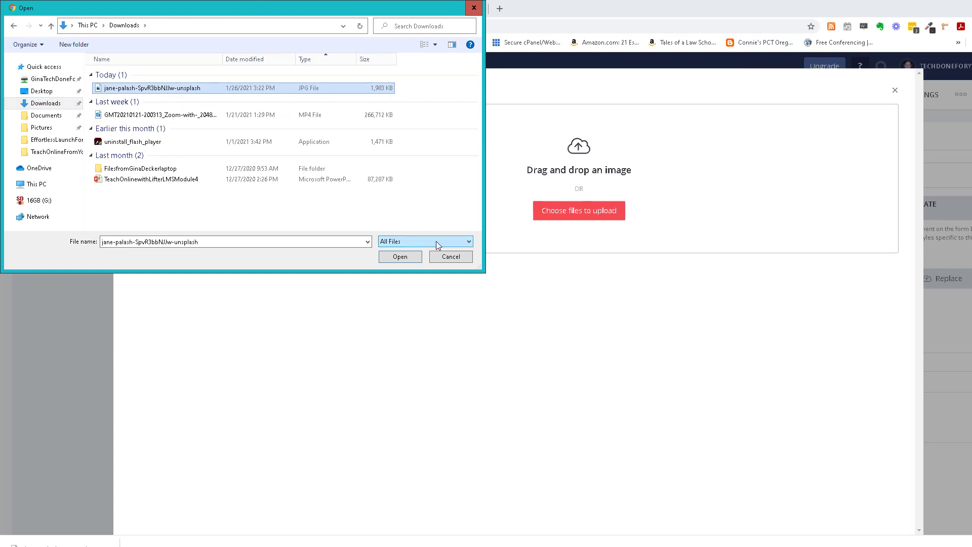
left_click(401, 259)
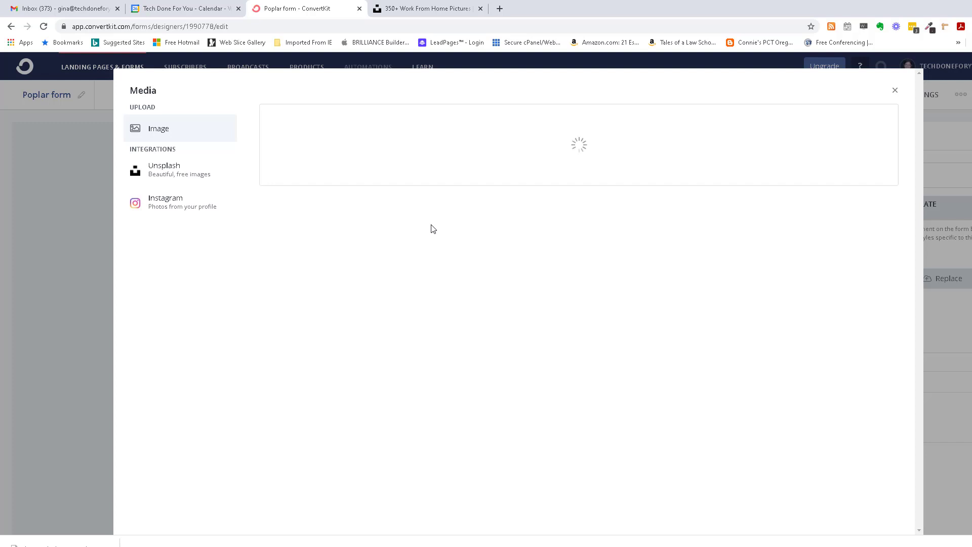
Check the laptop-and-plants photo's download sizes on Unsplash, and review the form with its replaced image in ConvertKit
left_click(410, 10)
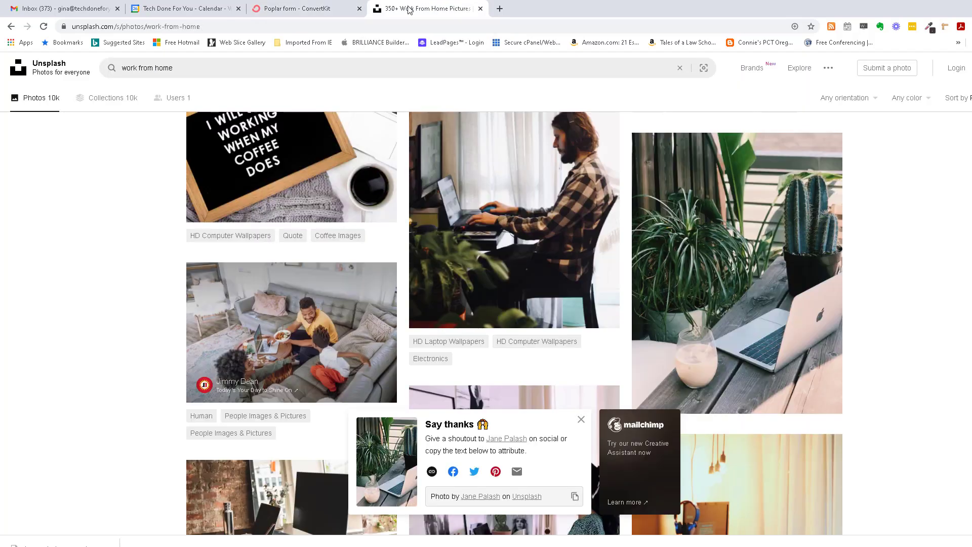
mouse_move(750, 313)
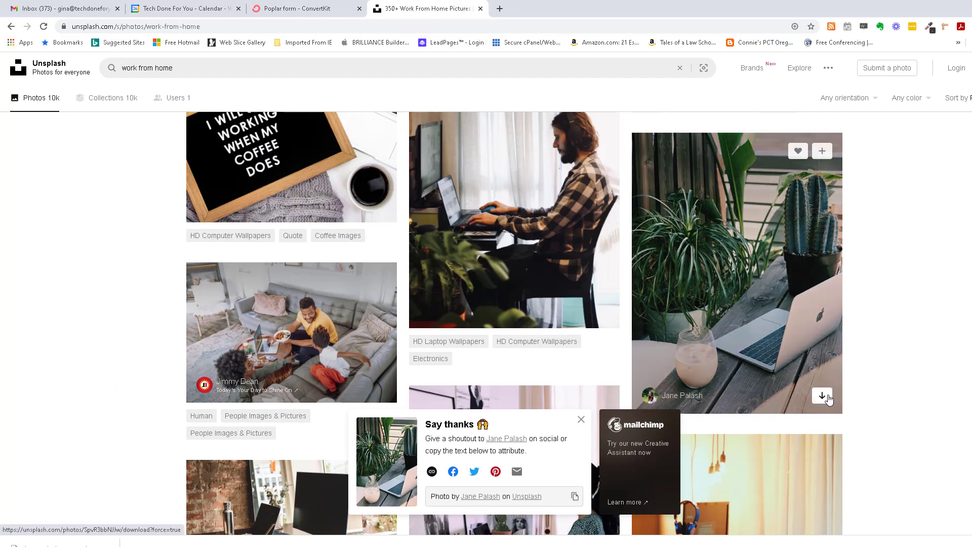
left_click(773, 262)
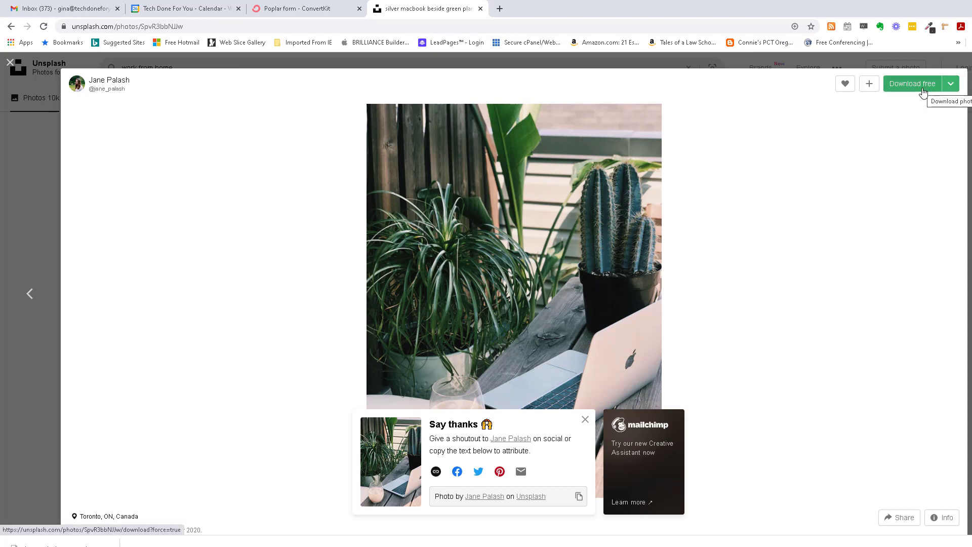
left_click(951, 84)
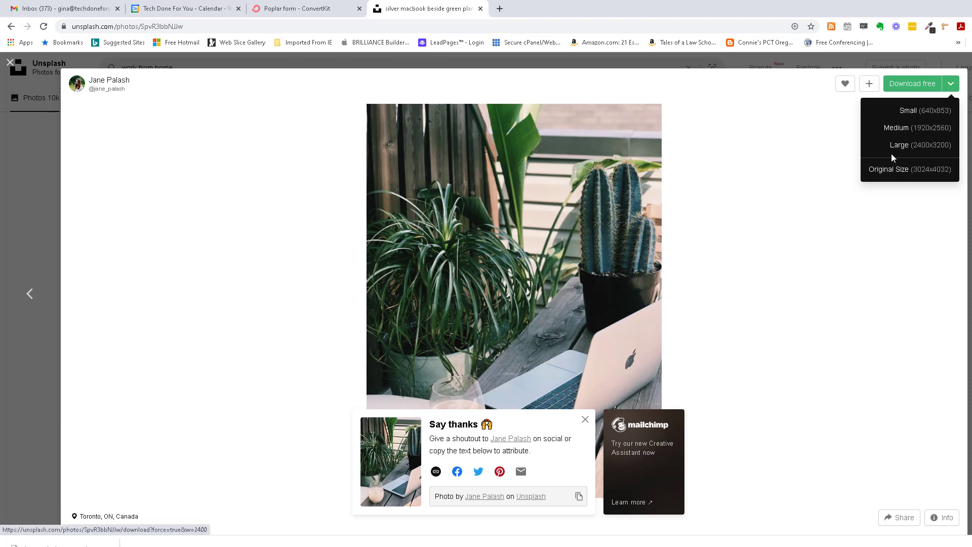
left_click(934, 147)
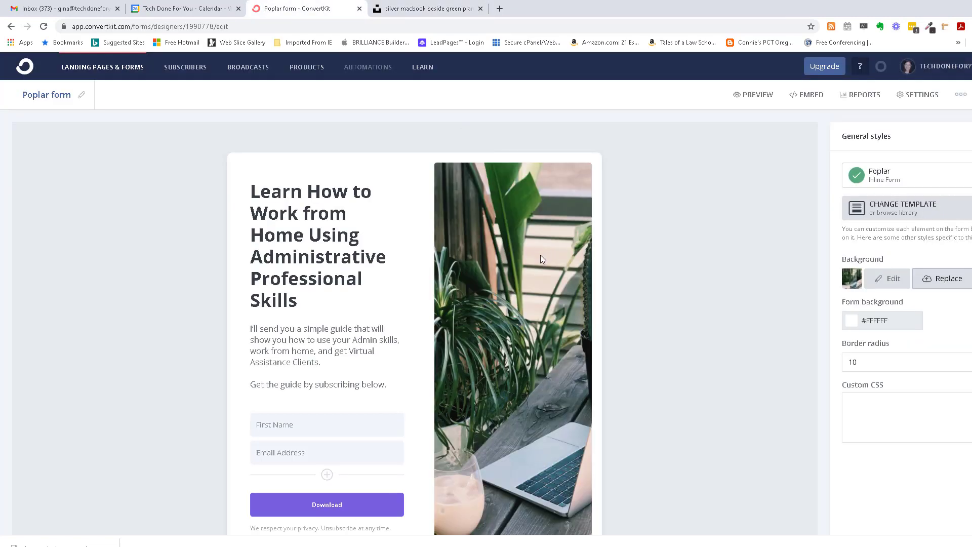
scroll(521, 269, "down", 3)
scroll(534, 261, "up", 1)
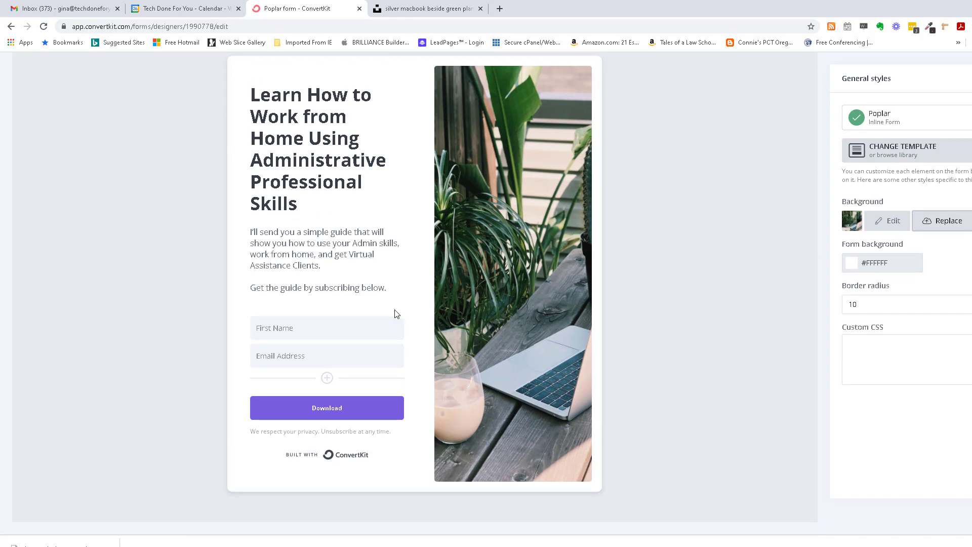
scroll(785, 260, "up", 2)
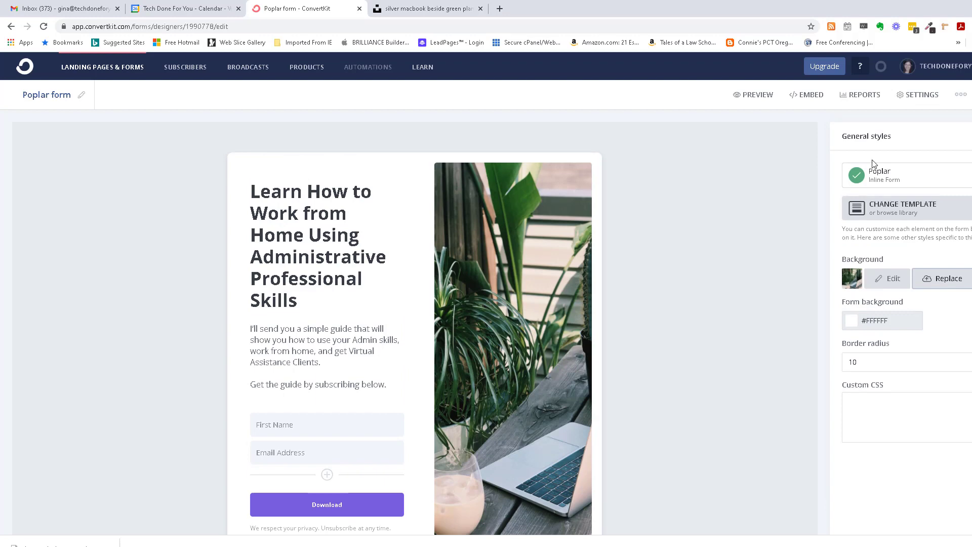
Open the form settings and examine the success message option and the available custom domains
left_click(911, 99)
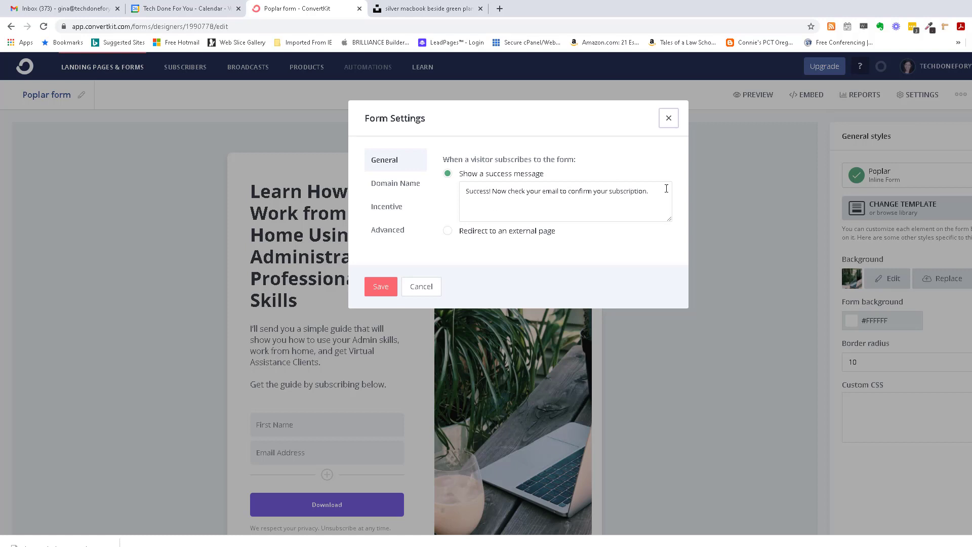
left_click(408, 187)
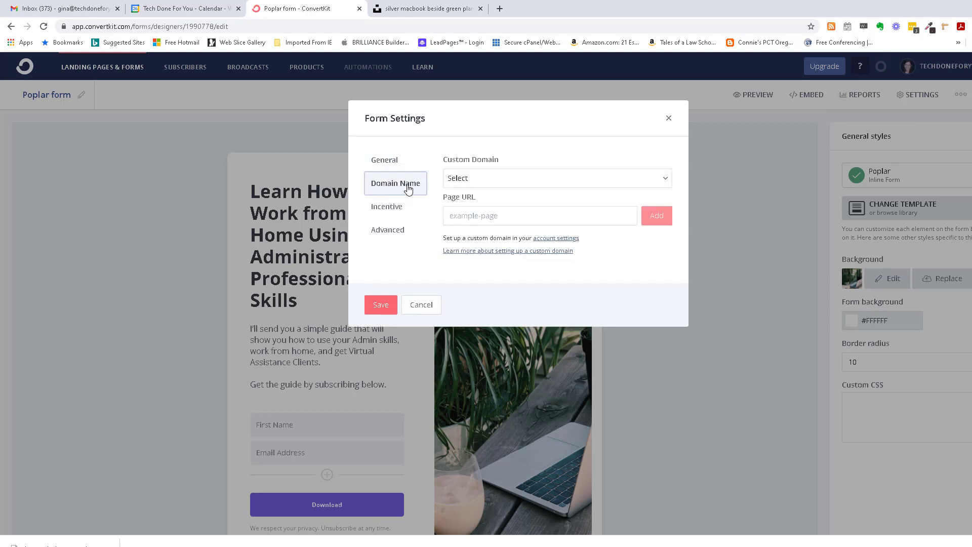
left_click(506, 180)
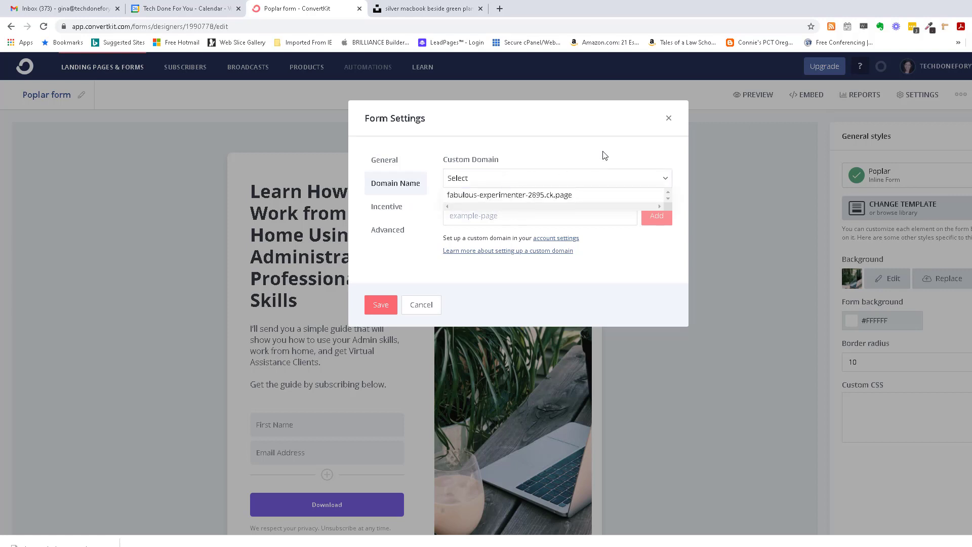
left_click(546, 160)
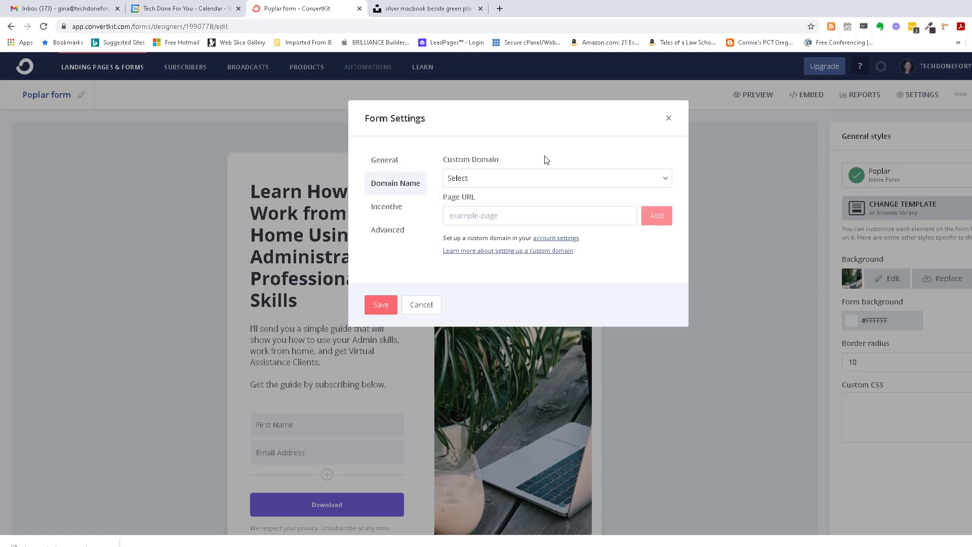
Enter techdoneforyoudemos as the page URL in the form's domain name settings
left_click(494, 215)
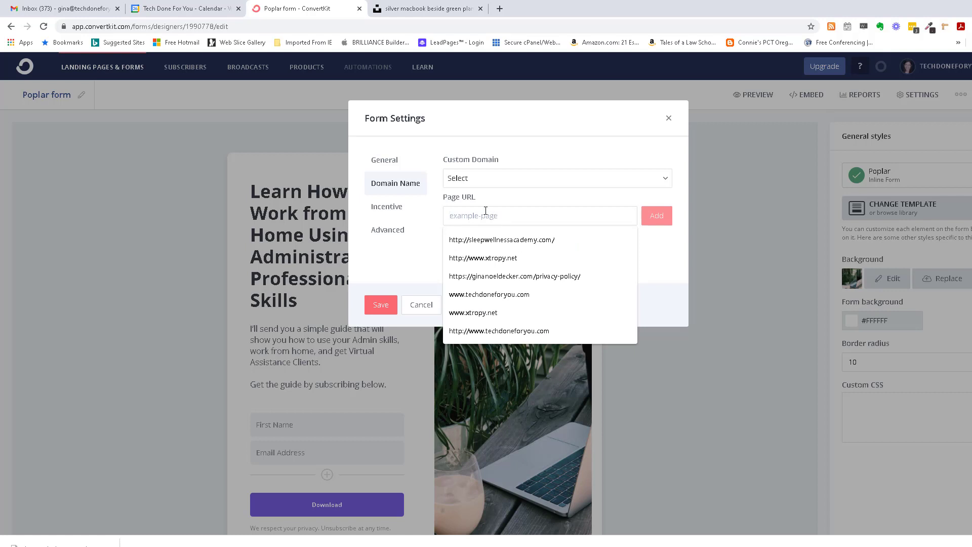
type("become")
key("BackSpace")
key("BackSpace")
key("BackSpace")
key("BackSpace")
key("BackSpace")
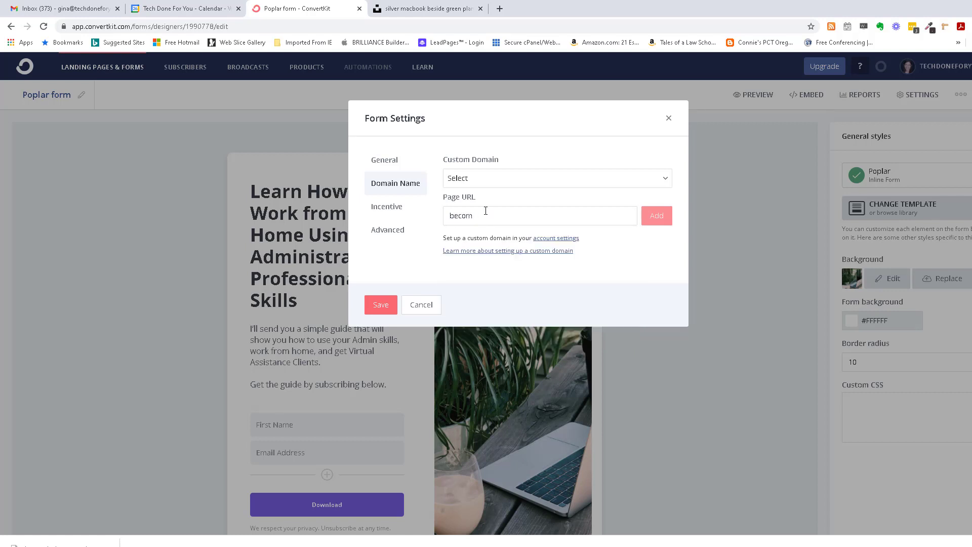
key("BackSpace")
type("tech")
key("BackSpace")
key("BackSpace")
type("echdoneforyou.com/demos")
left_click_drag(558, 218, 521, 220)
key("BackSpace")
key("BackSpace")
key("BackSpace")
key("BackSpace")
type("demos")
left_click_drag(543, 218, 393, 230)
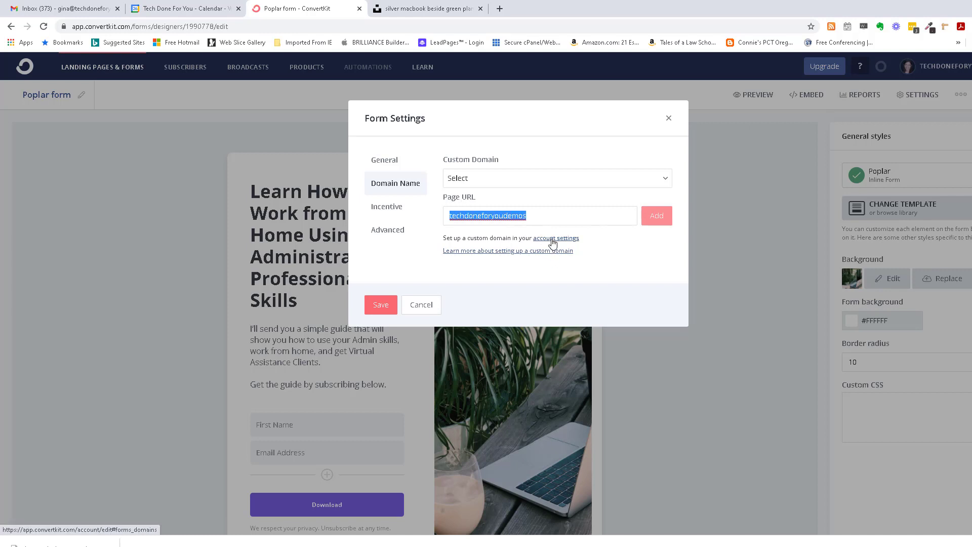
left_click(524, 212)
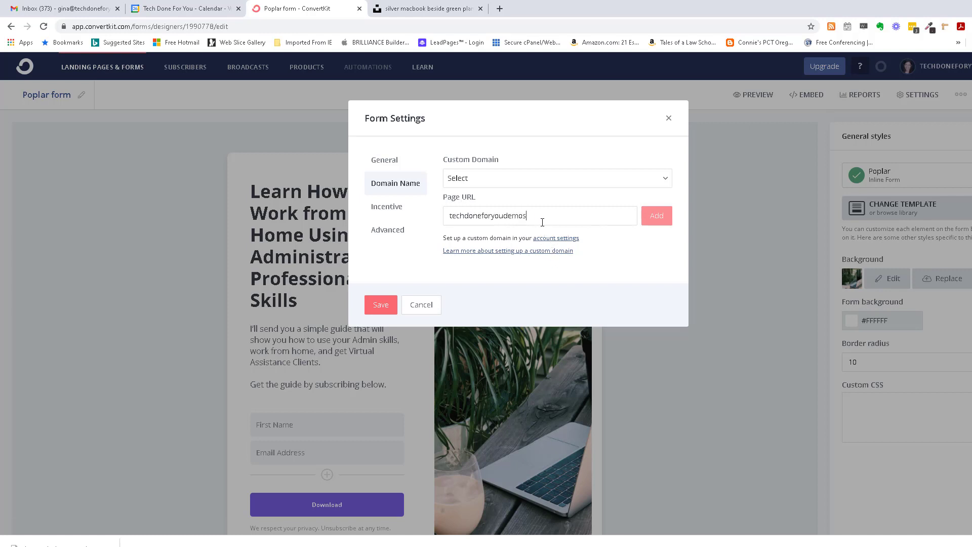
Check the custom domain choices again beside the entered page URL, and save the form settings
left_click(665, 181)
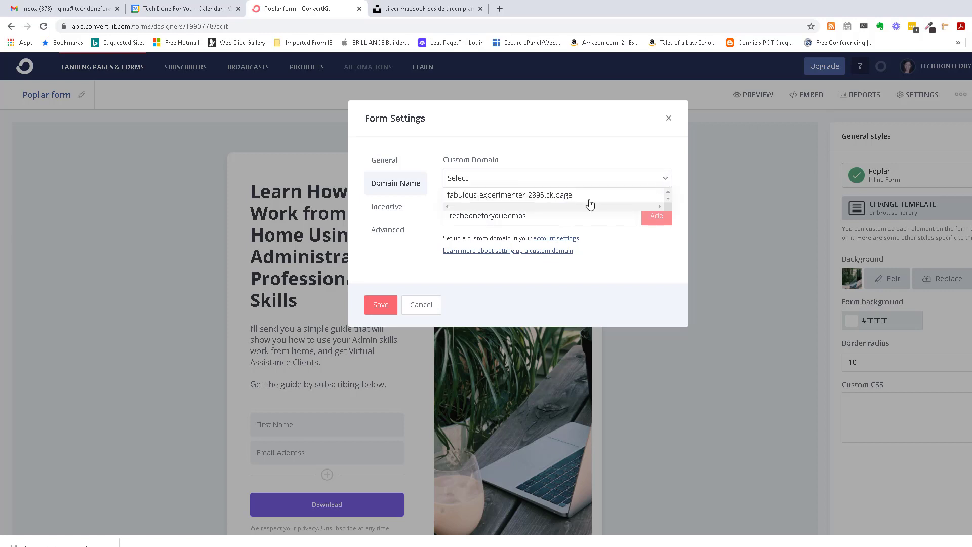
left_click(509, 218)
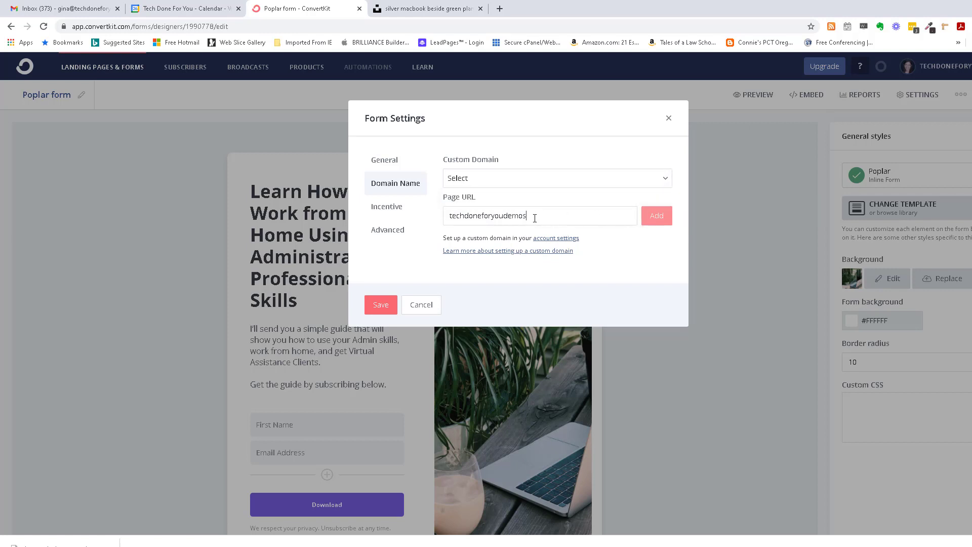
left_click(531, 181)
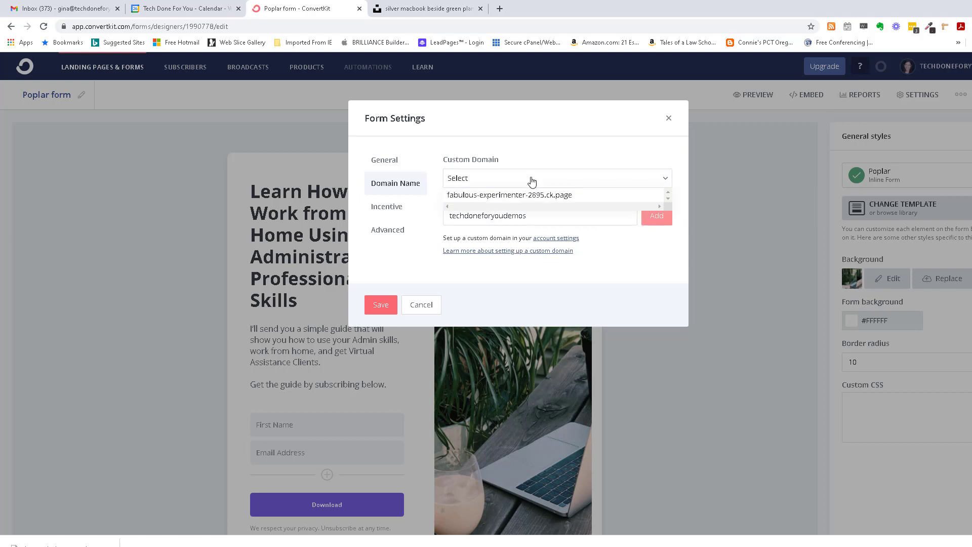
left_click(527, 222)
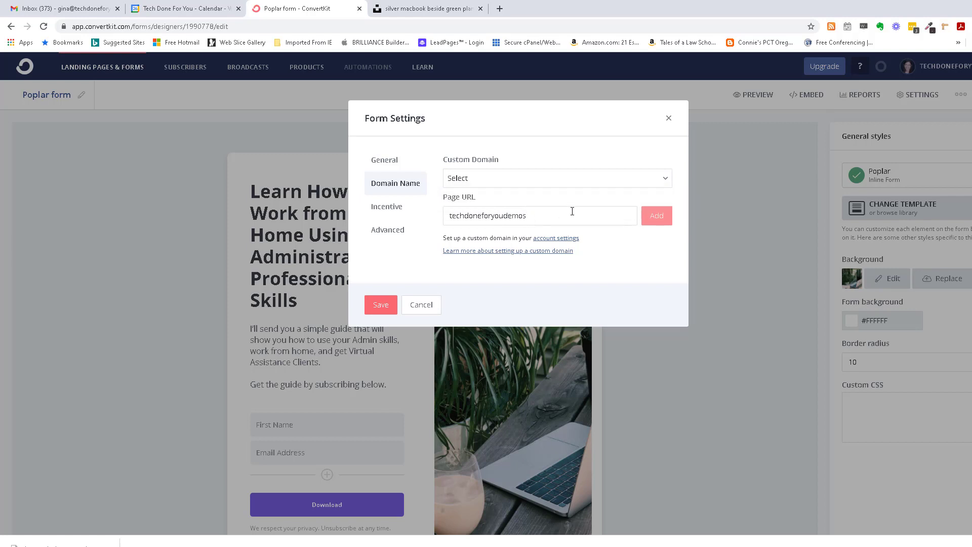
left_click(368, 314)
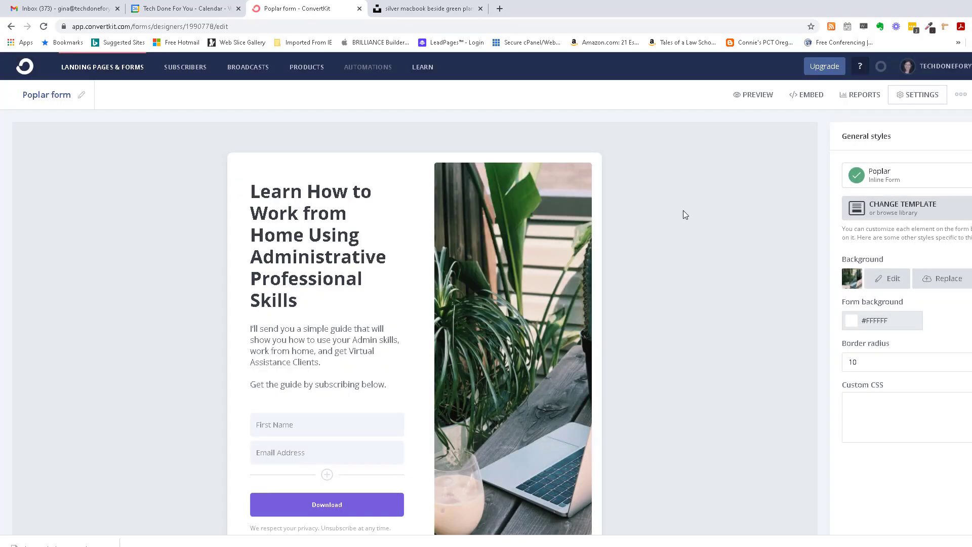
Reopen the form settings and inspect the saved domain name and page URL
left_click(912, 102)
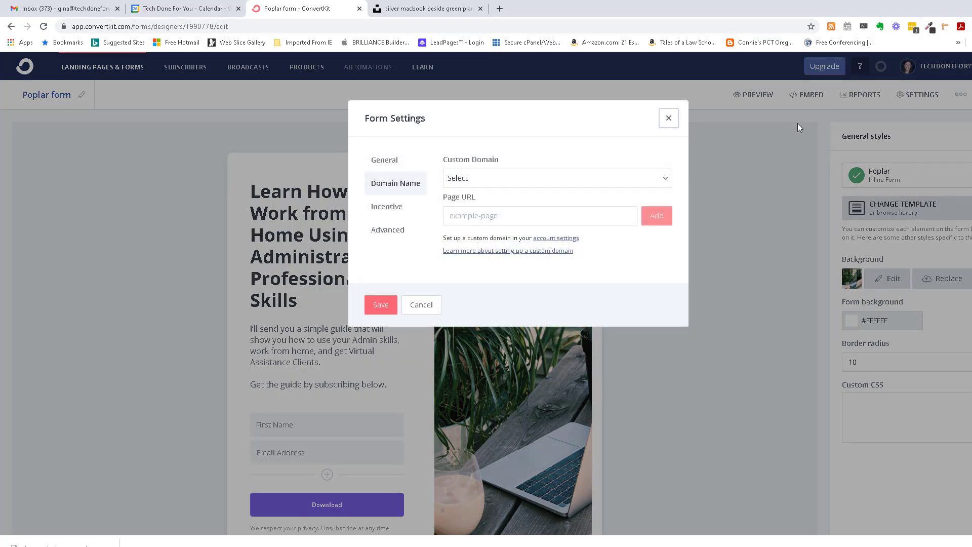
left_click(578, 179)
left_click(578, 179)
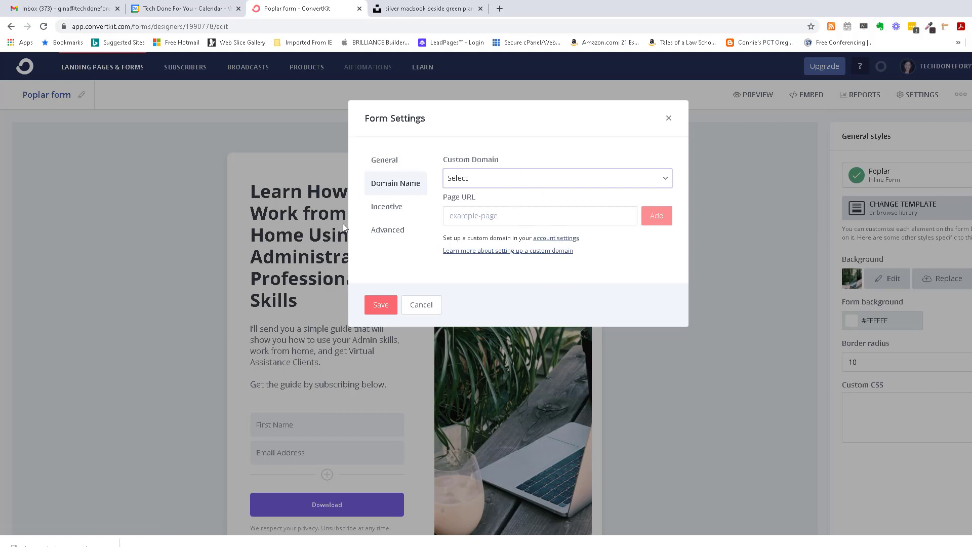
Review the incentive settings, open and save the incentive email's contents, and view the form's advanced settings
left_click(390, 208)
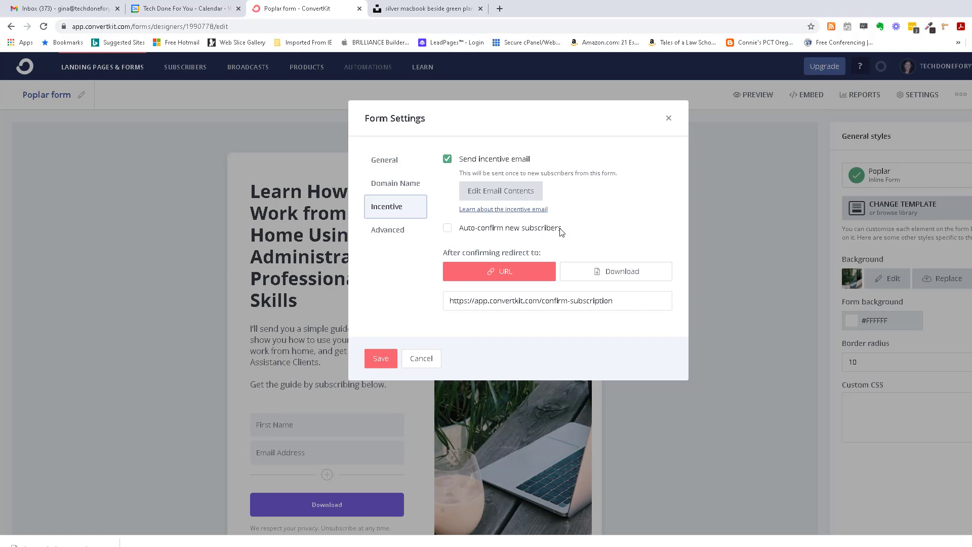
left_click(516, 194)
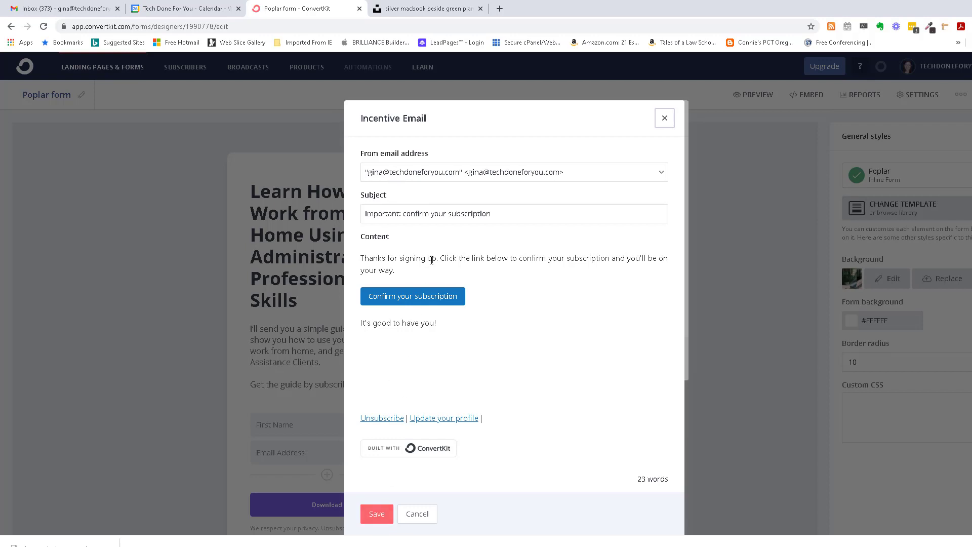
left_click(414, 259)
left_click(375, 514)
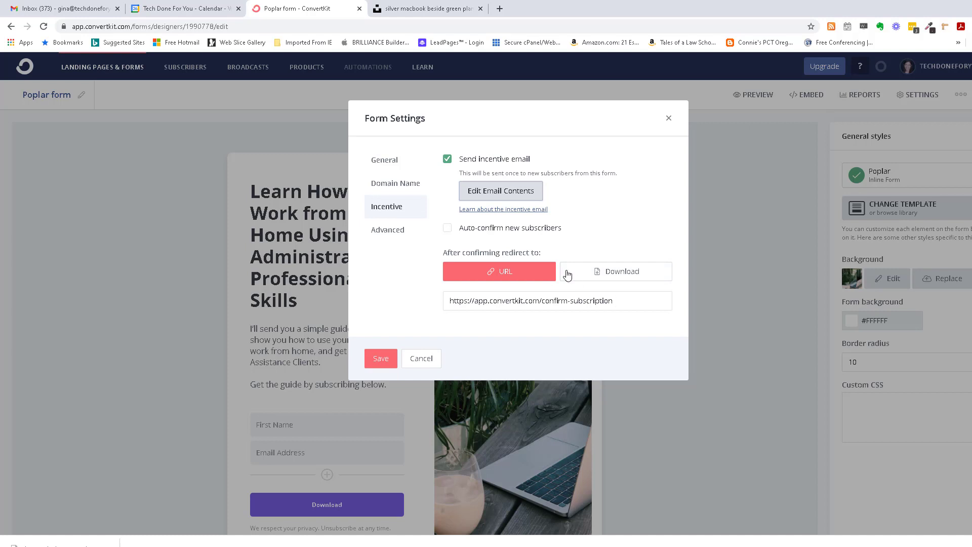
left_click(398, 232)
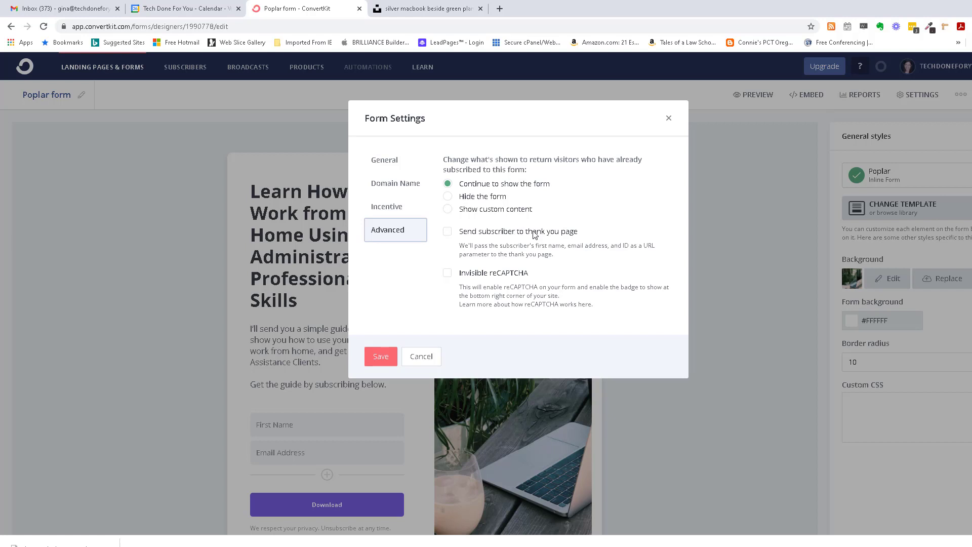
Enable sending subscribers to the thank you page in the form's advanced settings and save the form settings
left_click(447, 232)
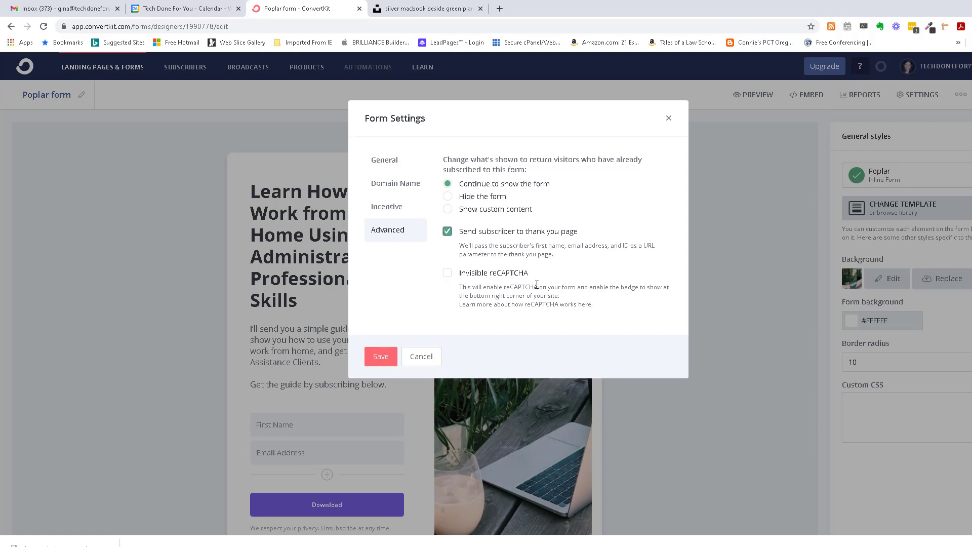
left_click(380, 362)
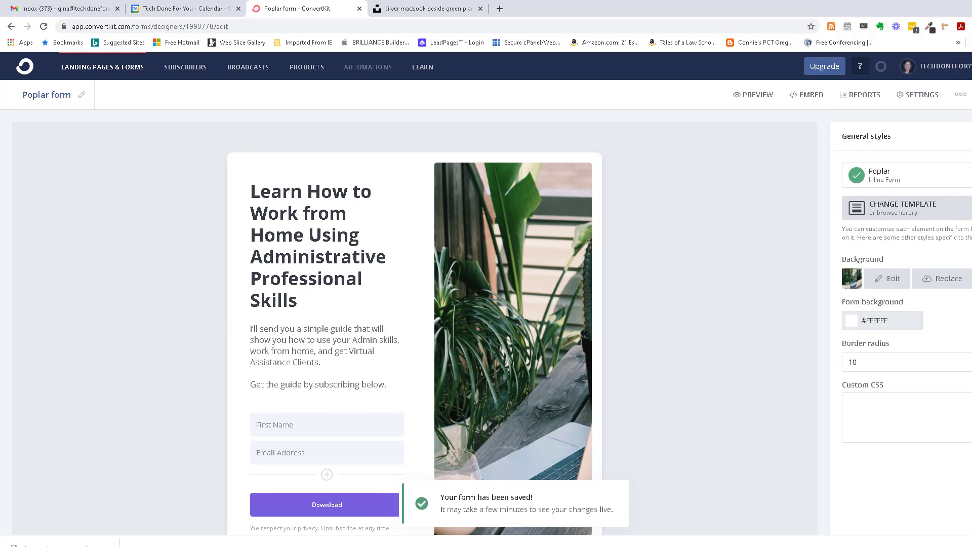
Check the form's domain name settings and the account's custom domain setup page, return to the form and close its settings
left_click(922, 97)
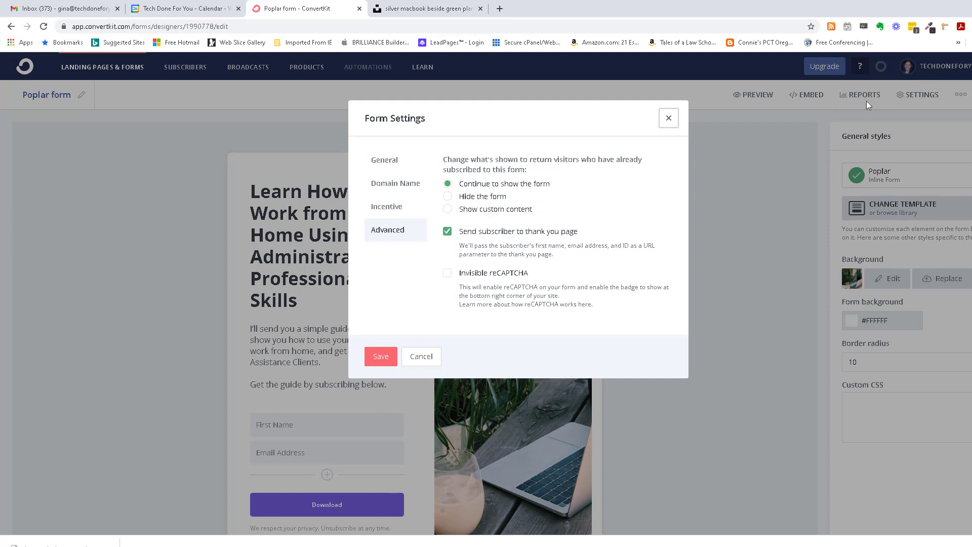
left_click(386, 184)
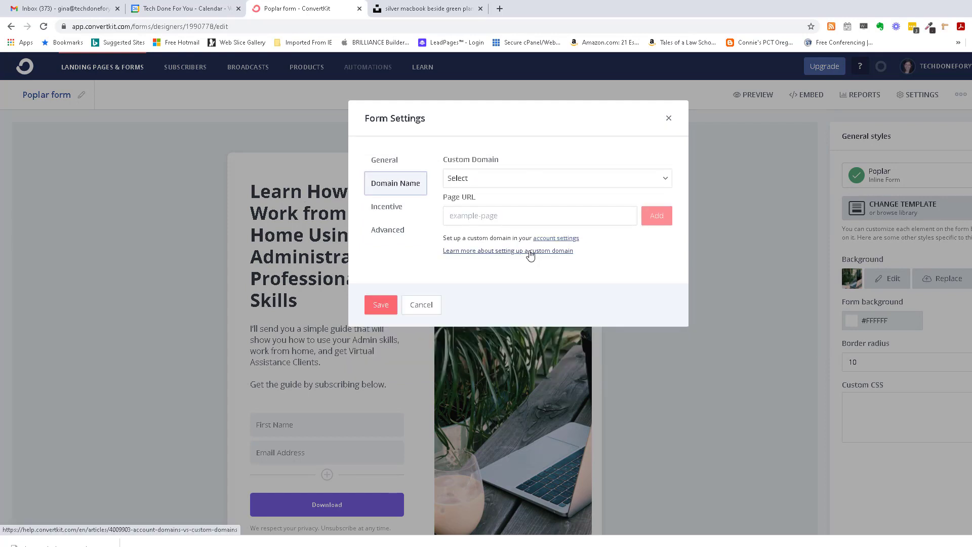
left_click(545, 238)
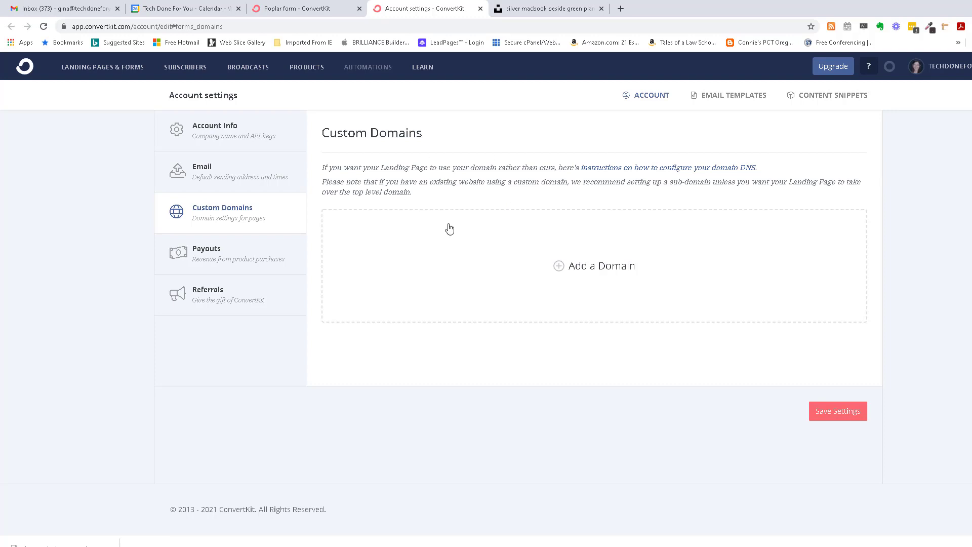
left_click(278, 7)
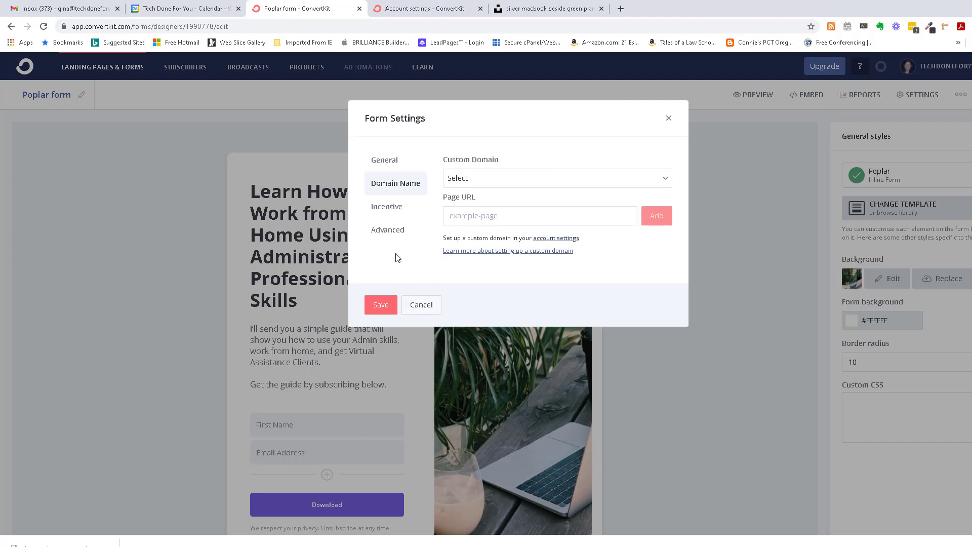
left_click(422, 306)
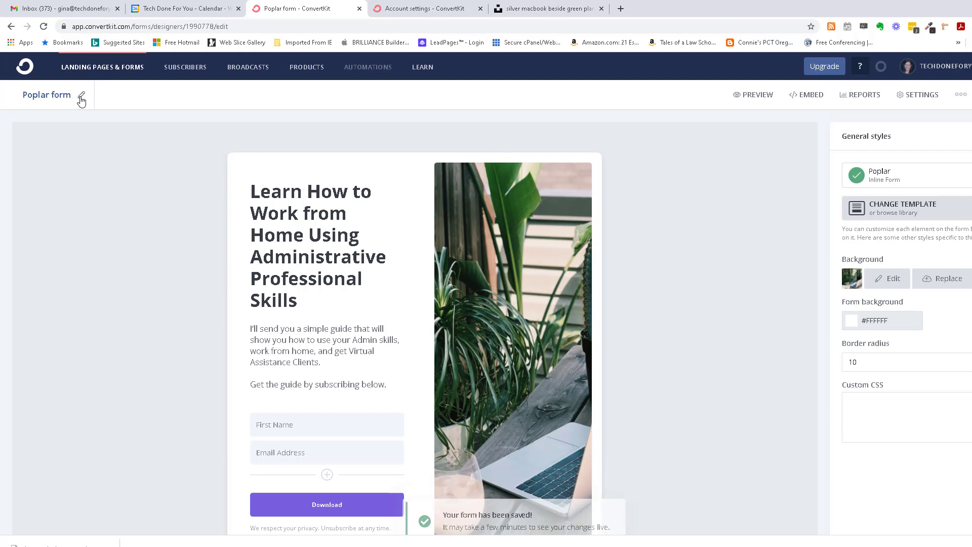
Rename the form as Work From Home Free Gift
left_click(79, 97)
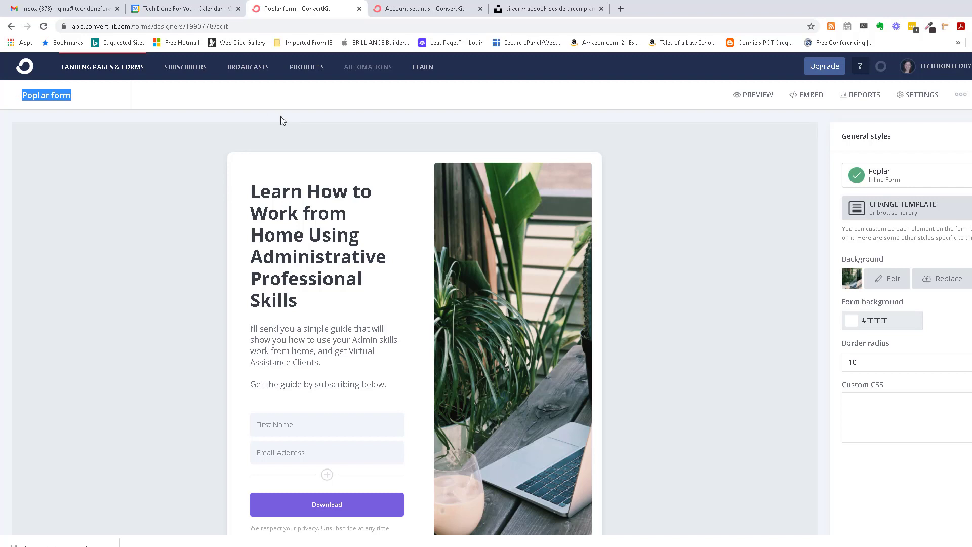
type("Work from")
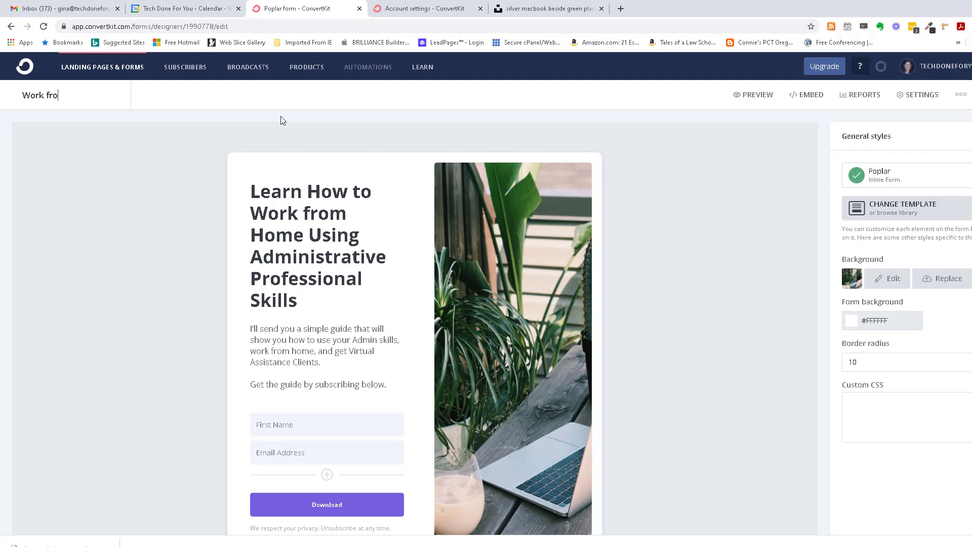
key("BackSpace")
key("BackSpace")
key("BackSpace")
key("BackSpace")
type("From Home Free Gift")
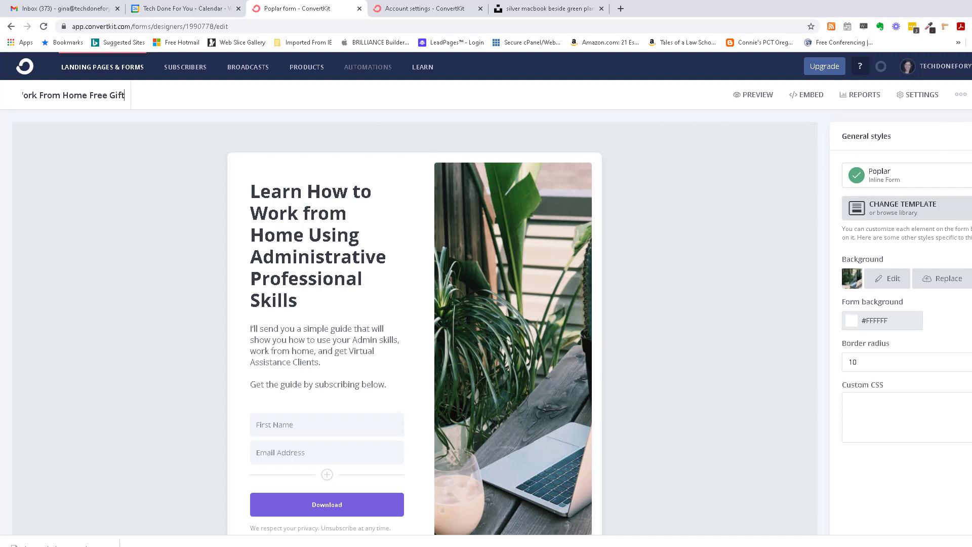
key("Return")
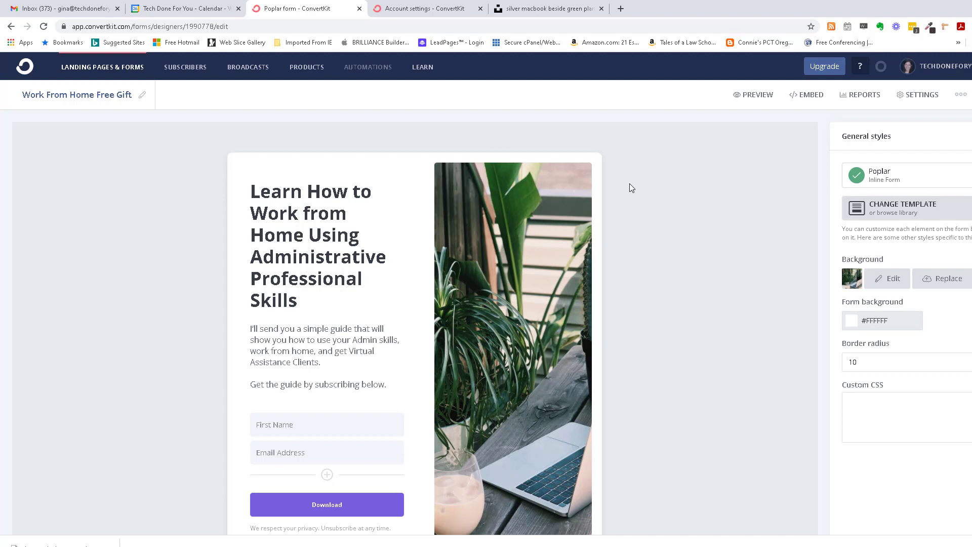
Copy the form's share link from the embed options, view the hosted form in a new browser tab, and close that tab
left_click(811, 101)
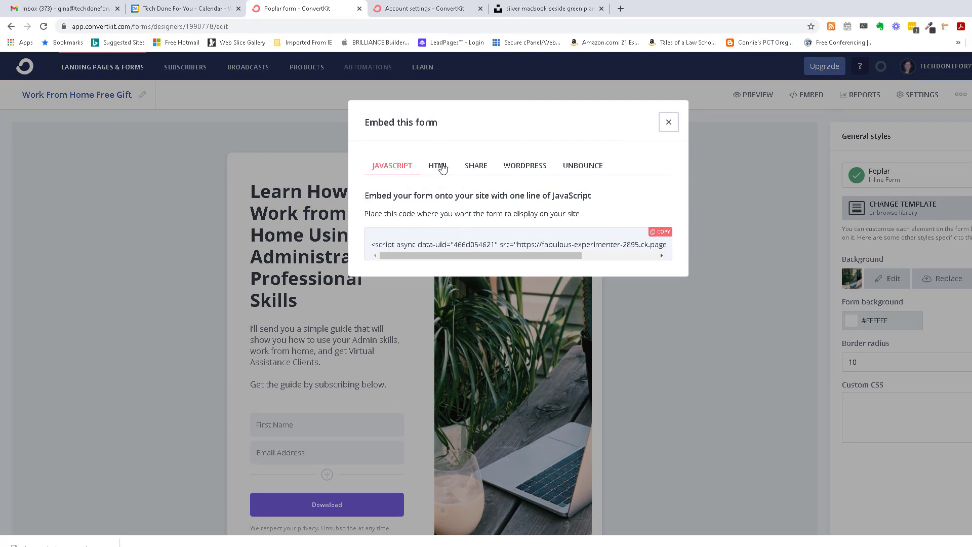
left_click(478, 169)
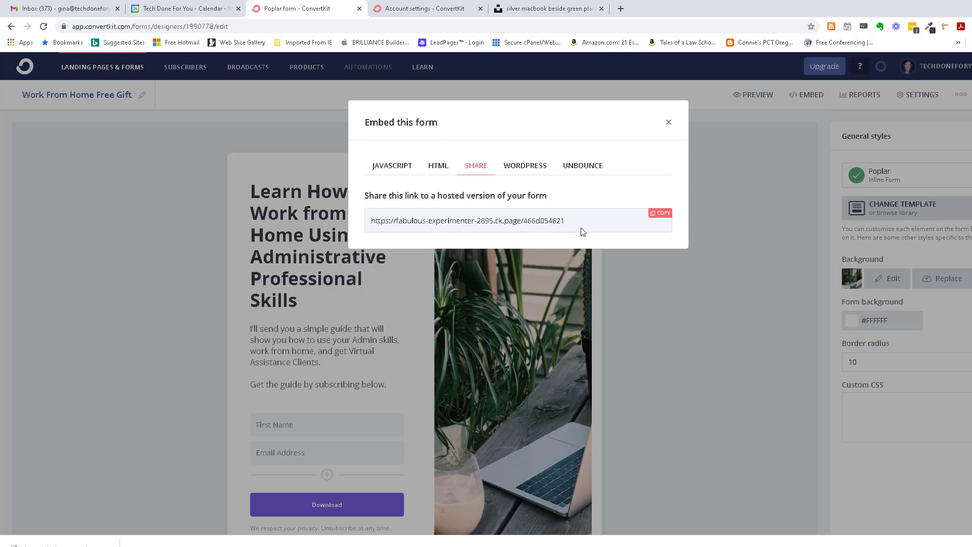
left_click(661, 214)
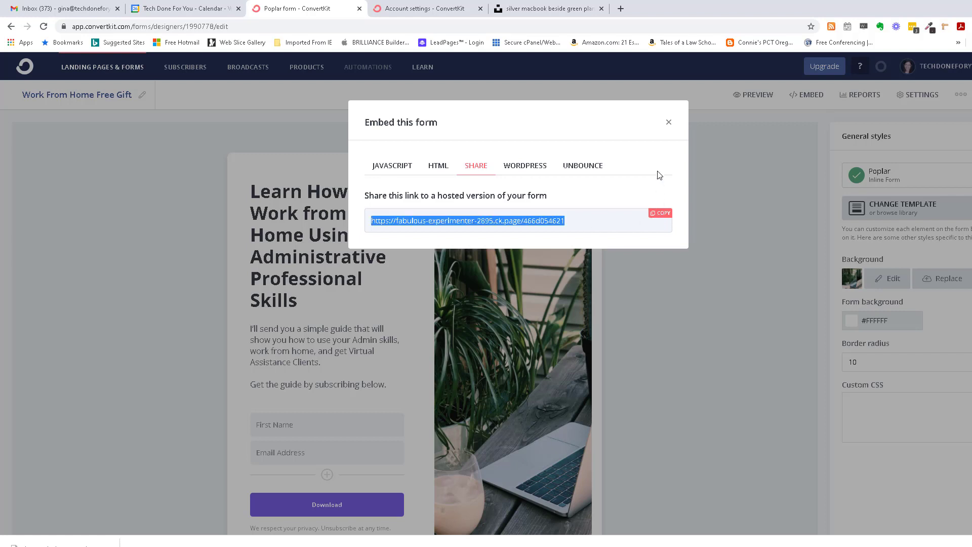
left_click(621, 8)
key("ctrl+v")
key("Return")
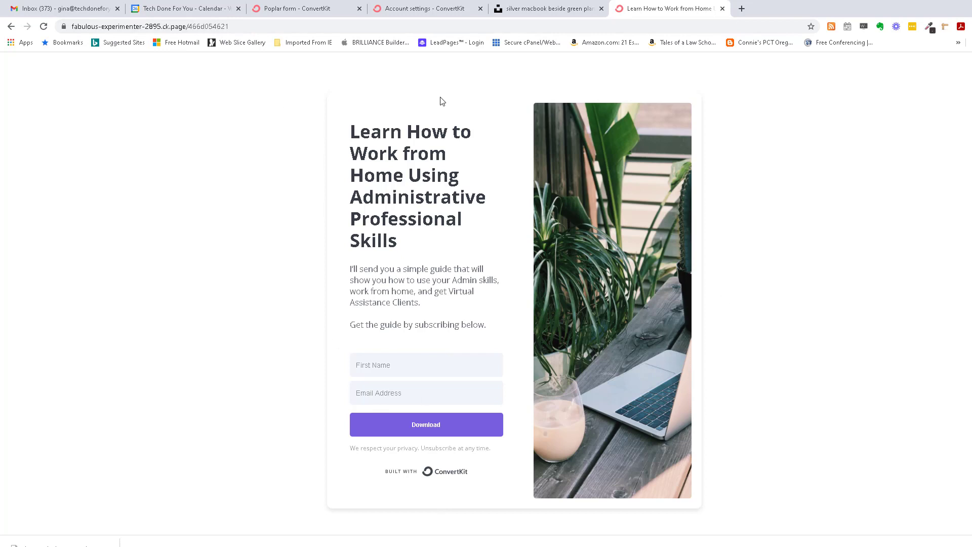
left_click(722, 9)
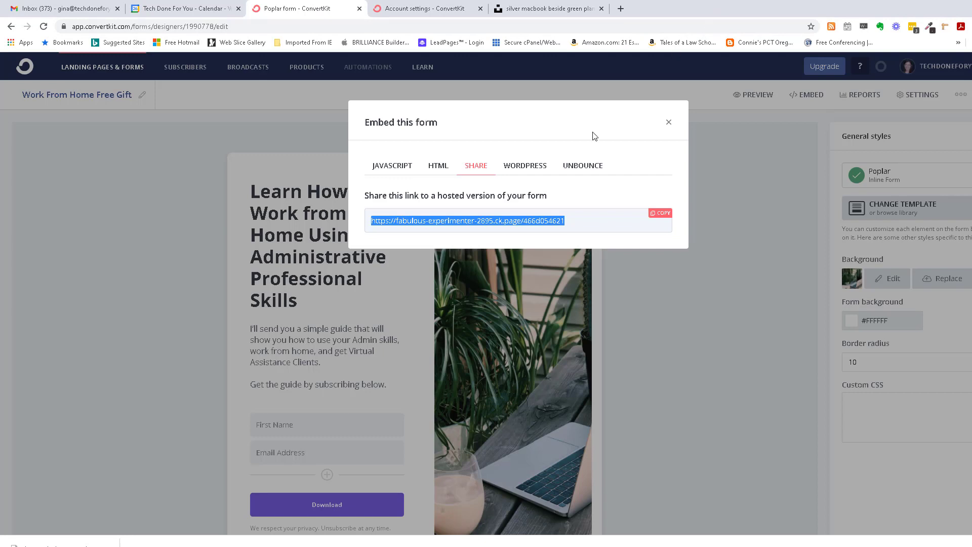
Review the WordPress and Unbounce embedding options for the form and close the embed dialog
left_click(523, 167)
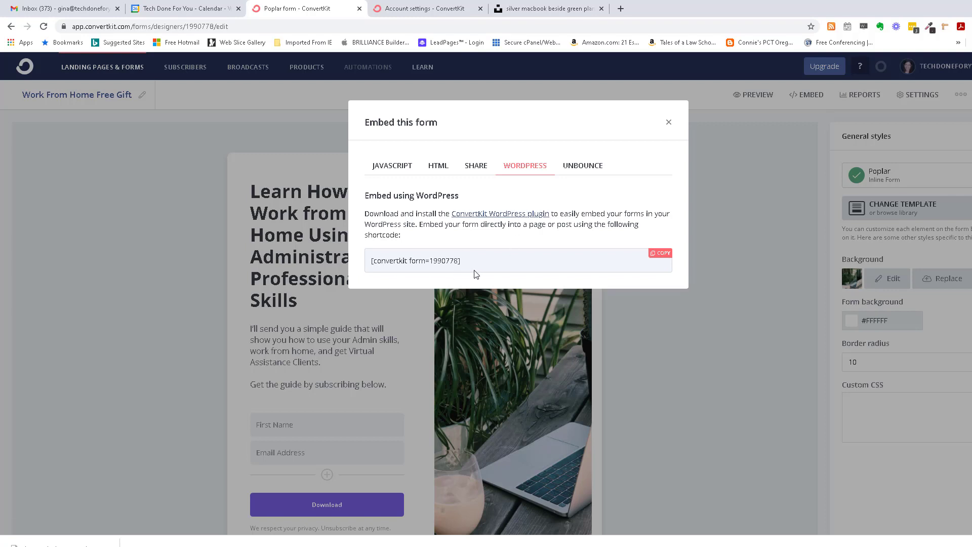
left_click(583, 168)
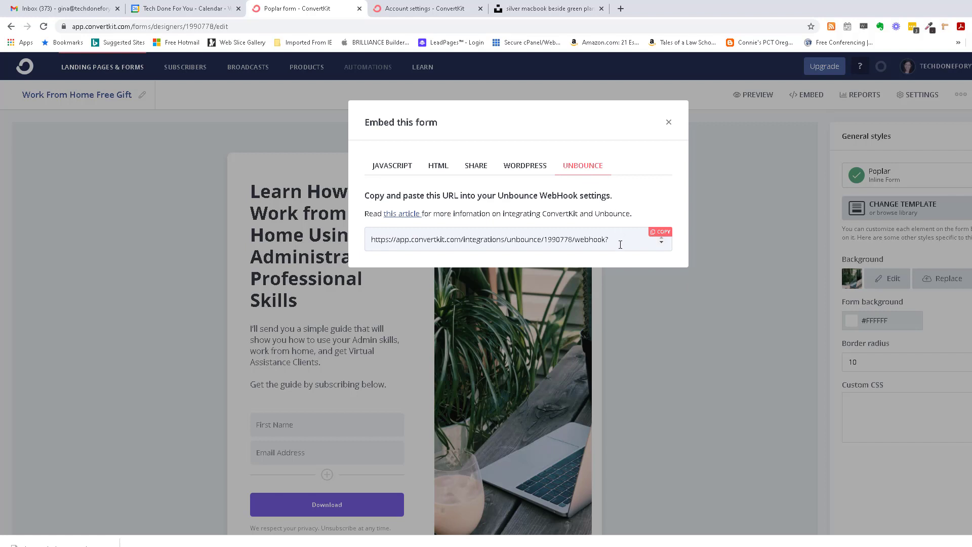
left_click(669, 123)
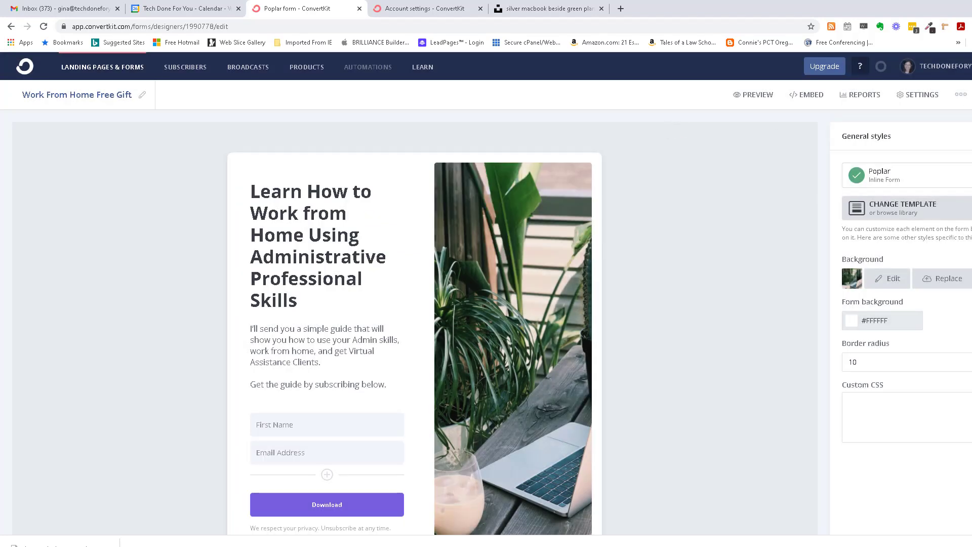